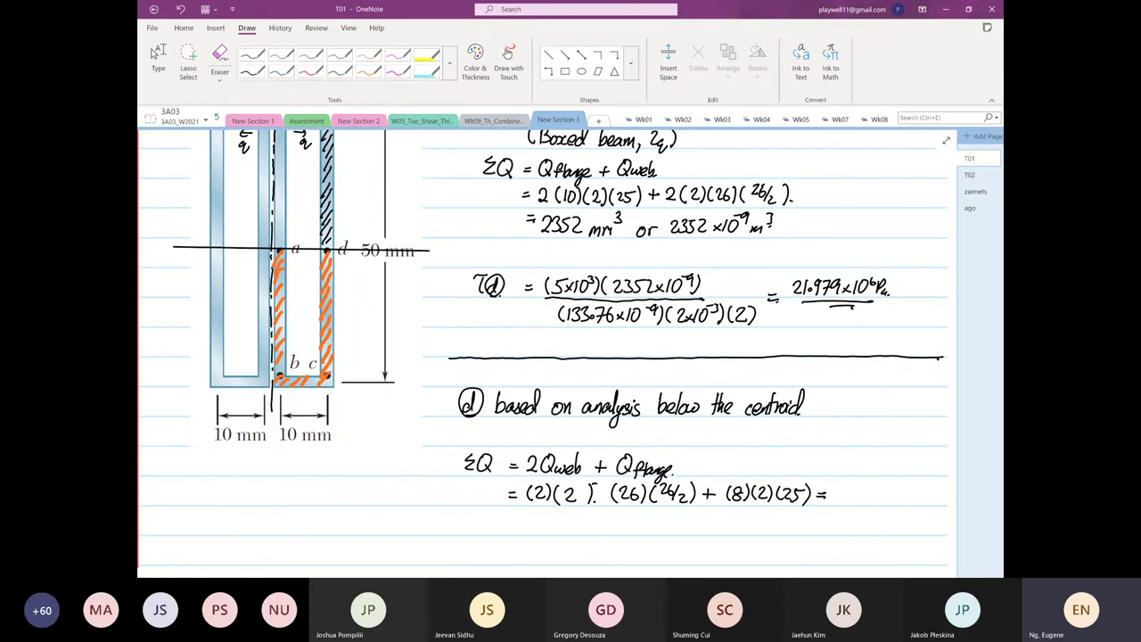
Complete the below-centroid ΣQ calculation by handwriting 1752 mm³ after the equals sign.
drag(556, 527, 425, 491)
drag(704, 458, 707, 473)
mouse_move(715, 460)
mouse_down()
mouse_move(714, 474)
mouse_move(723, 459)
mouse_up()
mouse_move(725, 462)
mouse_down()
mouse_move(732, 472)
mouse_move(759, 464)
mouse_up()
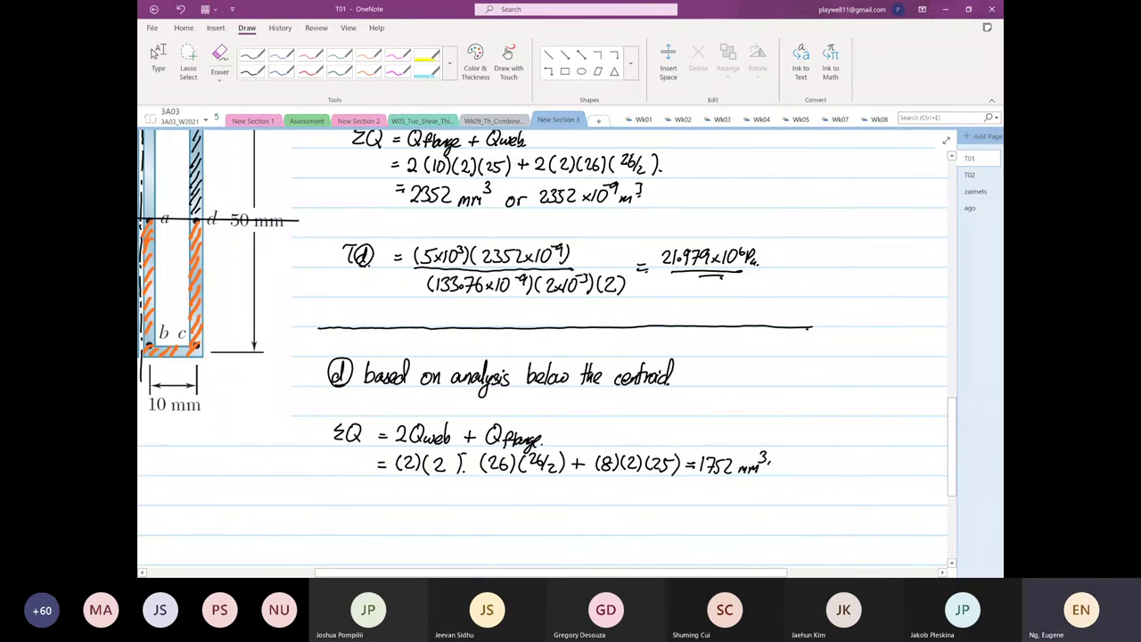
right_click(851, 352)
click(858, 309)
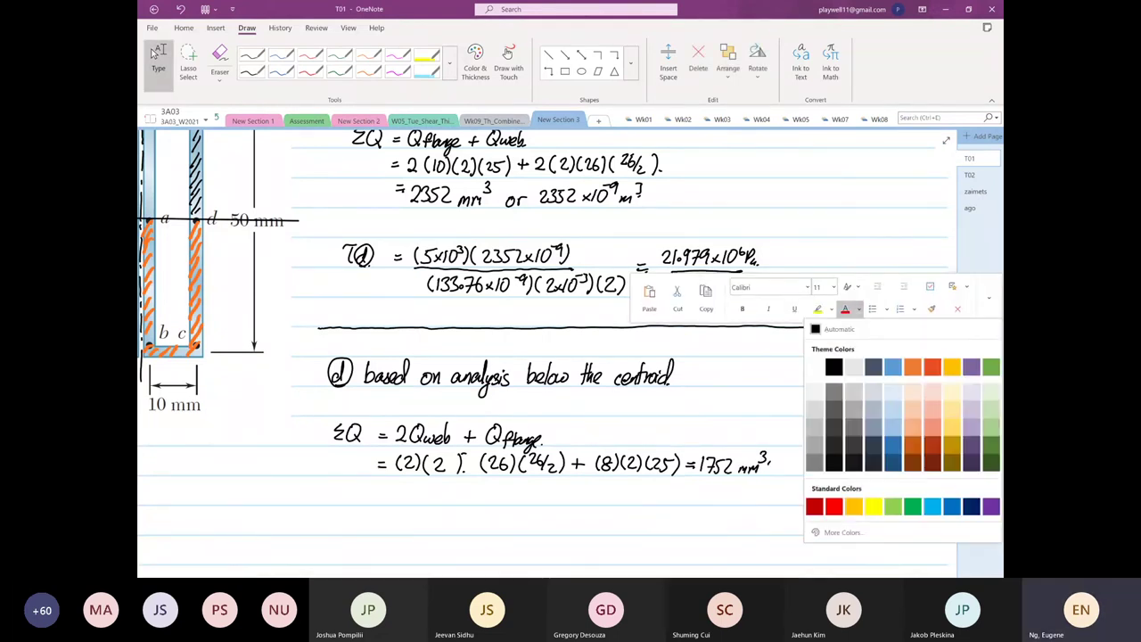
click(742, 410)
Double-underline 1752 and handwrite "(wide flange)" after the heading on the analysis below the centroid.
scroll(792, 355, down, 3)
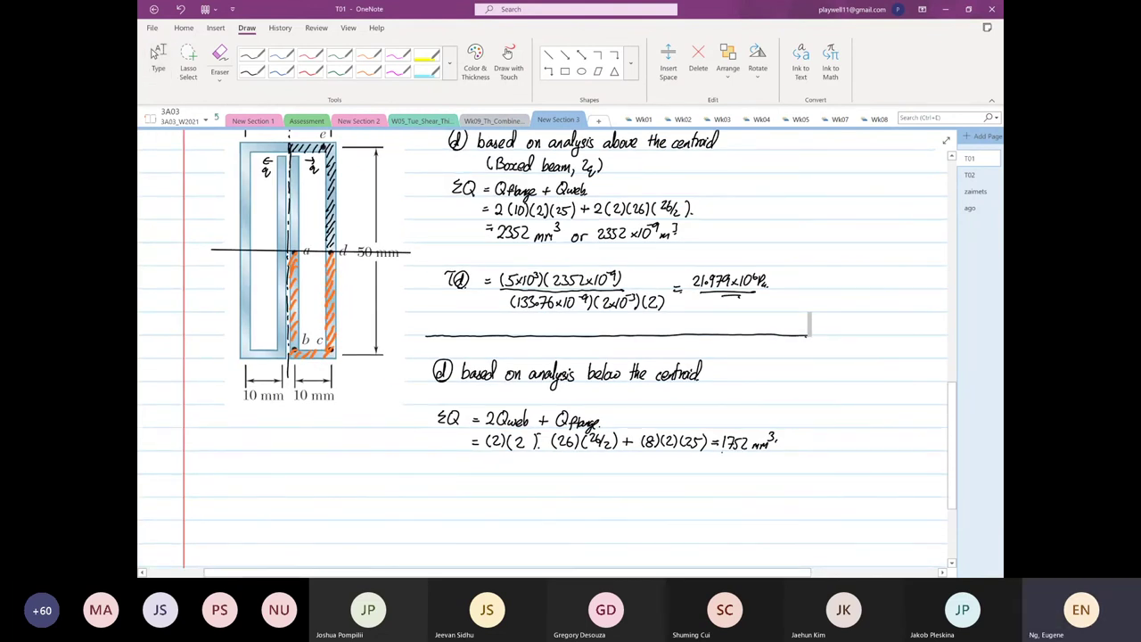
drag(723, 452, 748, 455)
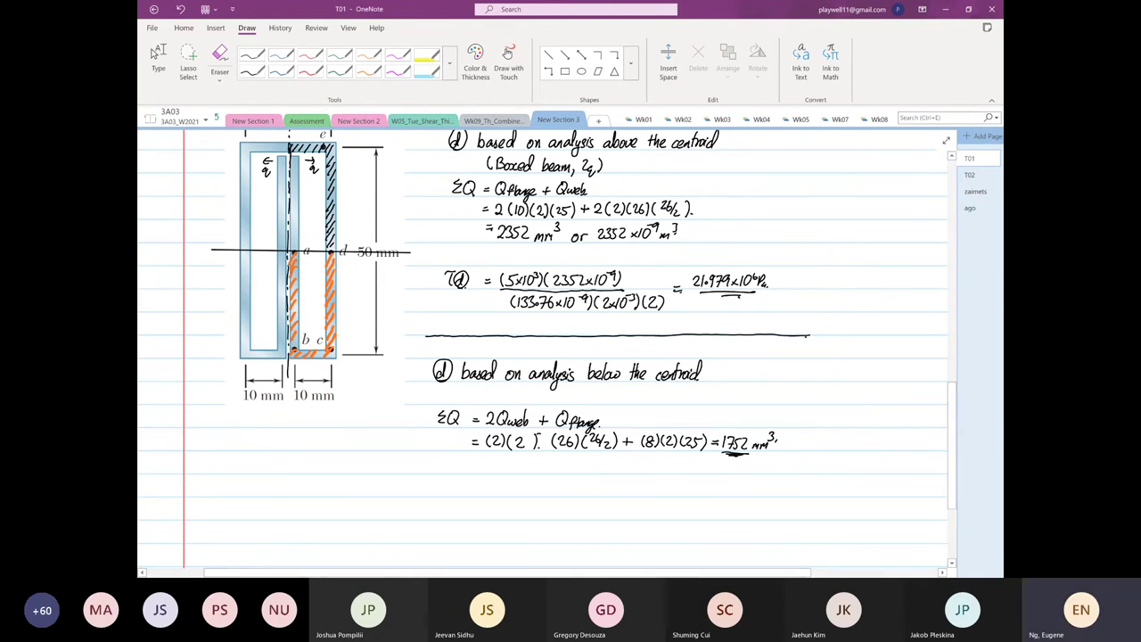
mouse_move(718, 363)
mouse_down()
mouse_move(716, 380)
mouse_move(739, 379)
mouse_up()
mouse_move(752, 361)
mouse_down()
mouse_move(751, 379)
mouse_move(807, 385)
mouse_up()
drag(808, 362, 807, 385)
Draw red shear-flow arrows along the orange-hatched section: down from d to c, across to b, and up to a.
scroll(427, 357, up, 3)
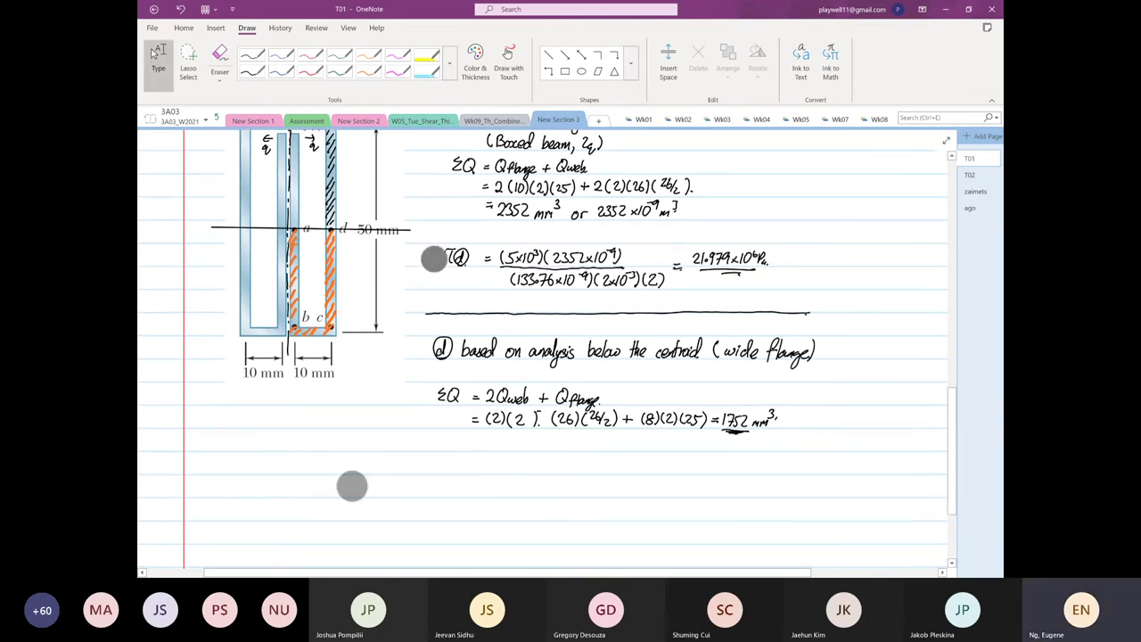
drag(376, 425, 527, 457)
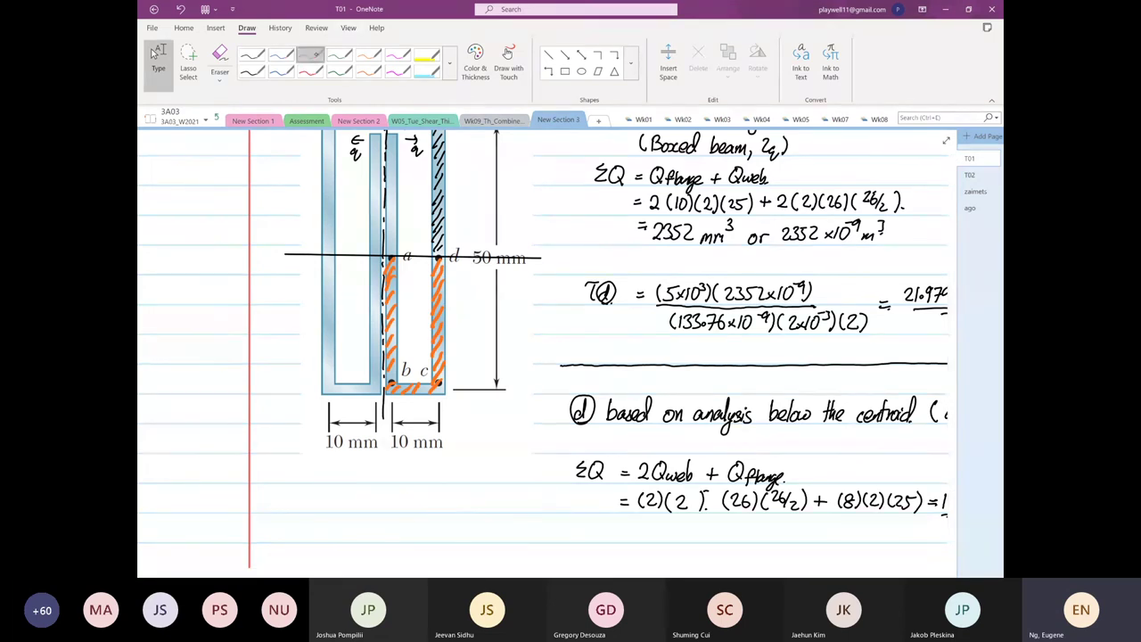
click(311, 54)
drag(456, 272, 451, 328)
drag(447, 328, 449, 378)
mouse_move(445, 375)
mouse_down()
mouse_move(456, 378)
mouse_move(434, 400)
mouse_up()
mouse_move(438, 395)
mouse_down()
mouse_move(438, 405)
mouse_move(402, 402)
mouse_up()
drag(408, 397, 382, 403)
drag(387, 398, 398, 354)
mouse_move(394, 361)
mouse_down()
mouse_move(406, 359)
mouse_move(402, 286)
mouse_up()
mouse_move(396, 292)
mouse_down()
mouse_move(409, 291)
mouse_move(402, 264)
mouse_move(413, 268)
mouse_up()
Below the ΣQ calculation, handwrite τ at point d = (5×10³)(1752×10⁻⁹) in black with a fraction bar underneath.
drag(531, 507, 397, 419)
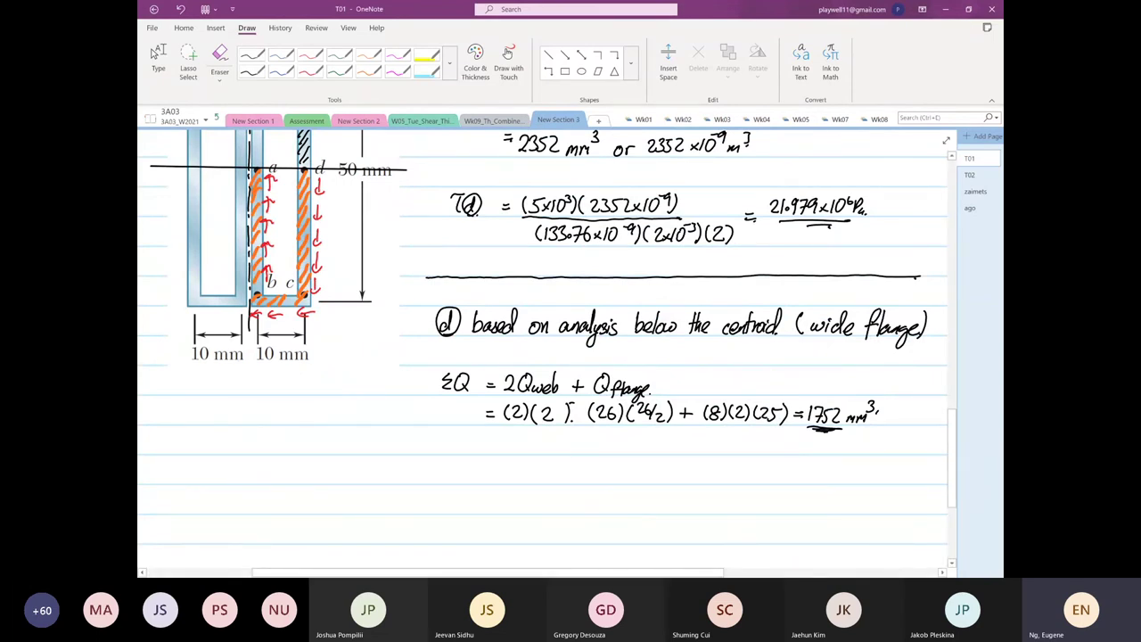
mouse_move(442, 465)
mouse_down()
mouse_move(455, 461)
mouse_move(447, 478)
mouse_move(472, 482)
mouse_up()
mouse_move(502, 465)
mouse_down()
mouse_move(499, 481)
mouse_move(522, 481)
mouse_up()
drag(522, 472, 515, 481)
mouse_move(526, 465)
mouse_down()
mouse_move(525, 481)
mouse_move(537, 470)
mouse_up()
mouse_move(546, 461)
mouse_down()
mouse_move(546, 480)
mouse_move(592, 480)
mouse_up()
mouse_move(606, 467)
mouse_down()
mouse_move(606, 481)
mouse_move(626, 464)
mouse_up()
mouse_move(630, 459)
mouse_down()
mouse_move(631, 483)
mouse_move(552, 473)
mouse_move(610, 482)
mouse_move(614, 471)
mouse_up()
key(Escape)
drag(622, 466, 630, 475)
drag(634, 459, 634, 484)
drag(497, 485, 651, 488)
Handwrite the denominator (133.76×10⁻⁹)(2×10⁻³) under the fraction bar.
mouse_move(511, 493)
mouse_down()
mouse_move(506, 508)
mouse_move(517, 509)
mouse_up()
mouse_move(521, 496)
mouse_down()
mouse_move(523, 508)
mouse_move(539, 506)
mouse_up()
mouse_move(543, 496)
mouse_down()
mouse_move(548, 510)
mouse_move(579, 510)
mouse_up()
drag(587, 497, 595, 496)
drag(600, 492, 605, 512)
mouse_move(615, 494)
mouse_down()
mouse_move(612, 512)
mouse_move(645, 511)
mouse_up()
mouse_move(645, 500)
mouse_down()
mouse_move(637, 510)
mouse_move(649, 511)
mouse_up()
drag(656, 499, 664, 501)
drag(670, 491, 668, 513)
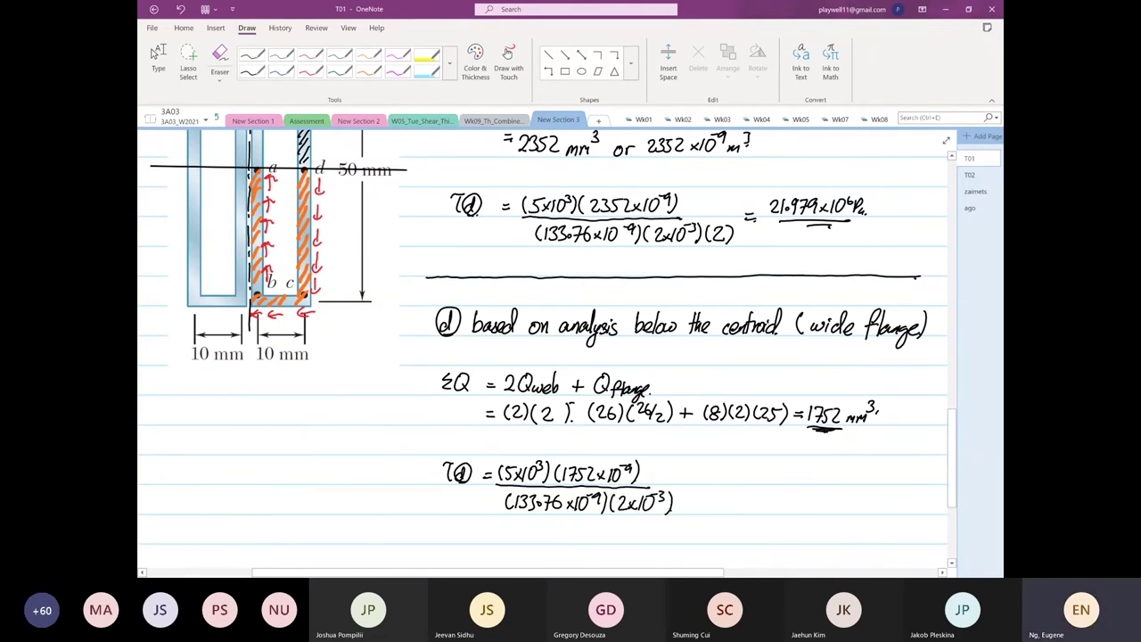
Double-underline "wide flange" in the below-centroid heading and handwrite "q." after it.
mouse_move(831, 344)
mouse_down()
mouse_move(878, 347)
mouse_move(833, 352)
mouse_up()
drag(840, 353, 870, 354)
drag(826, 509, 723, 521)
drag(842, 340, 842, 355)
click(849, 349)
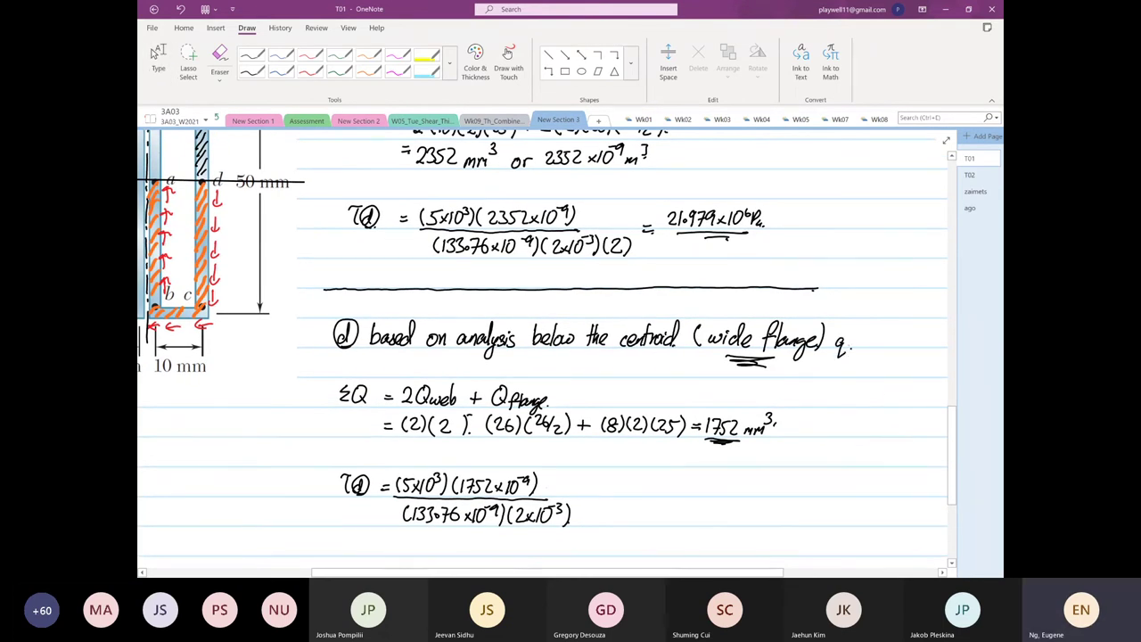
Double-underline 2q in the boxed beam note of the above-centroid analysis.
scroll(859, 496, up, 3)
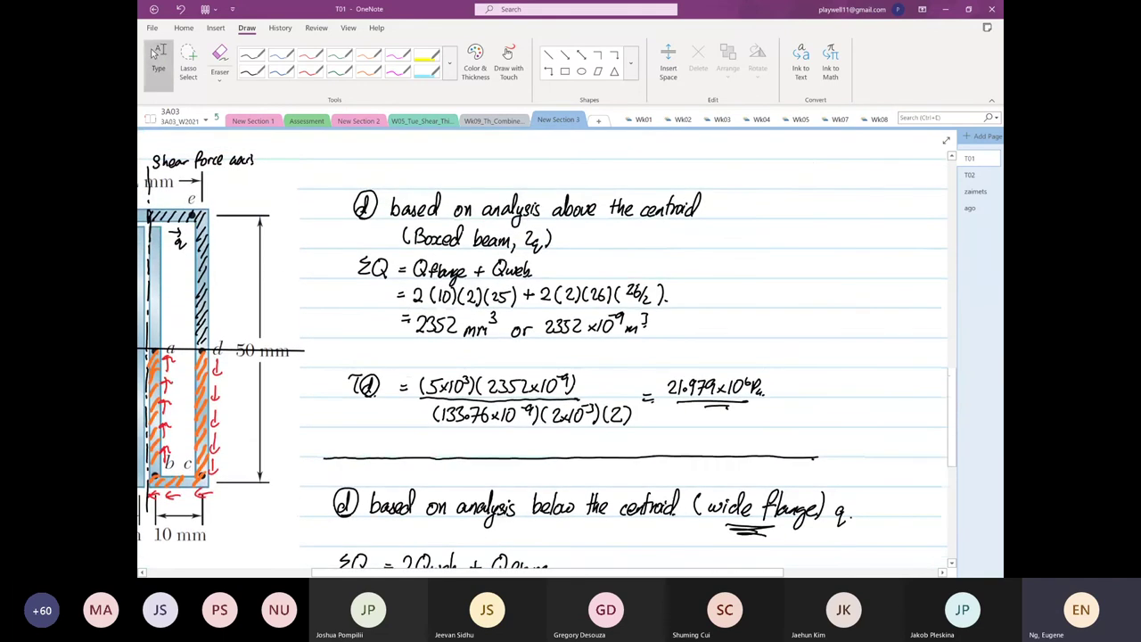
drag(527, 254, 539, 253)
drag(529, 259, 537, 256)
Handwrite the result = 32.745×10⁶ Pa beside the lower shear stress fraction for point d.
scroll(878, 356, down, 4)
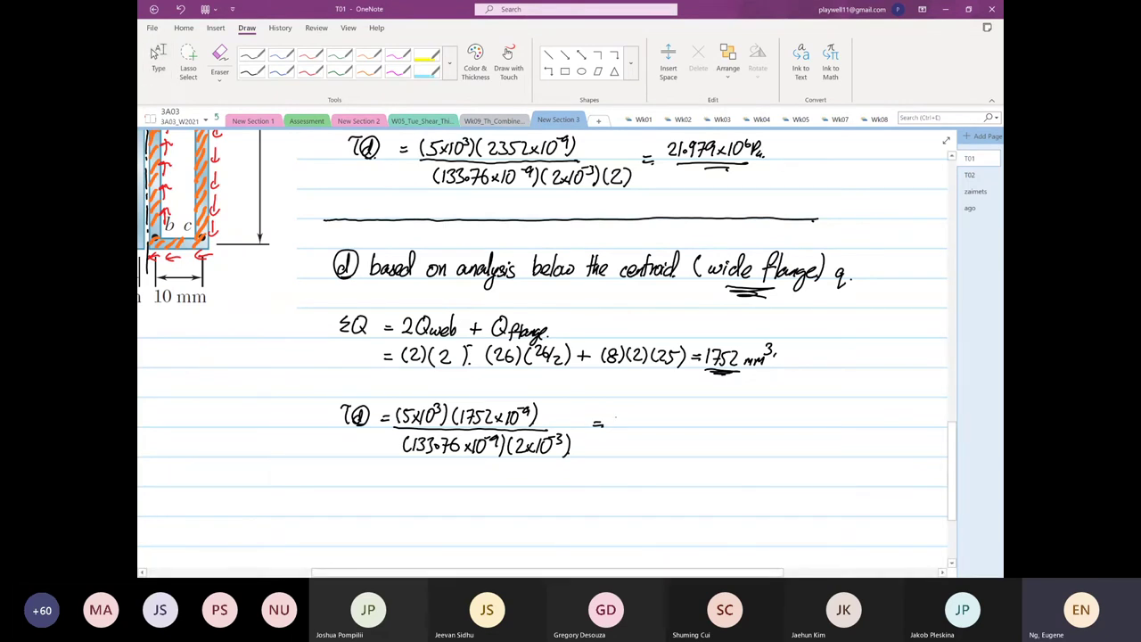
drag(618, 411, 621, 425)
mouse_move(624, 415)
mouse_down()
mouse_move(643, 427)
mouse_move(687, 415)
mouse_move(689, 425)
mouse_up()
mouse_move(693, 411)
mouse_down()
mouse_move(692, 425)
mouse_move(699, 413)
mouse_up()
drag(711, 407, 729, 425)
drag(732, 425, 732, 425)
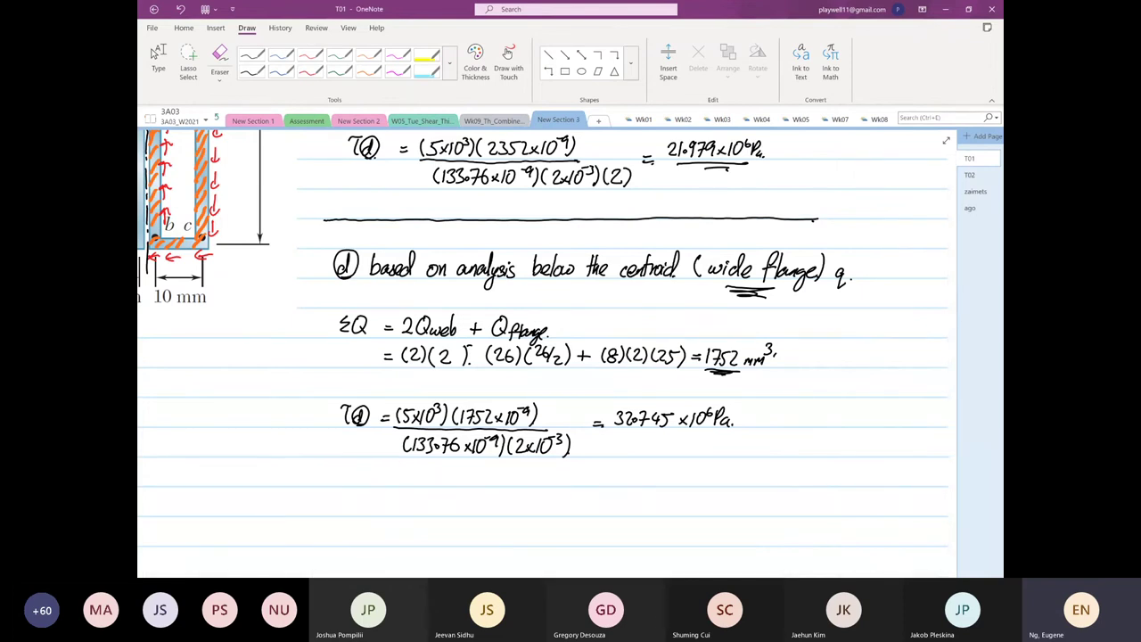
Handwrite the conclusion "τ d, top ≠ τ d, bottom" beneath the lower shear stress calculation.
drag(395, 496, 408, 496)
mouse_move(403, 496)
mouse_down()
mouse_move(403, 515)
mouse_move(421, 497)
mouse_move(426, 516)
mouse_move(427, 499)
mouse_move(458, 520)
mouse_move(493, 503)
mouse_up()
mouse_move(479, 509)
mouse_down()
mouse_move(520, 496)
mouse_move(511, 515)
mouse_move(533, 514)
mouse_move(537, 498)
mouse_move(540, 518)
mouse_move(565, 512)
mouse_up()
mouse_move(571, 498)
mouse_down()
mouse_move(572, 516)
mouse_move(575, 504)
mouse_up()
mouse_move(576, 498)
mouse_down()
mouse_move(578, 515)
mouse_move(583, 505)
mouse_up()
drag(581, 506, 599, 512)
key(Escape)
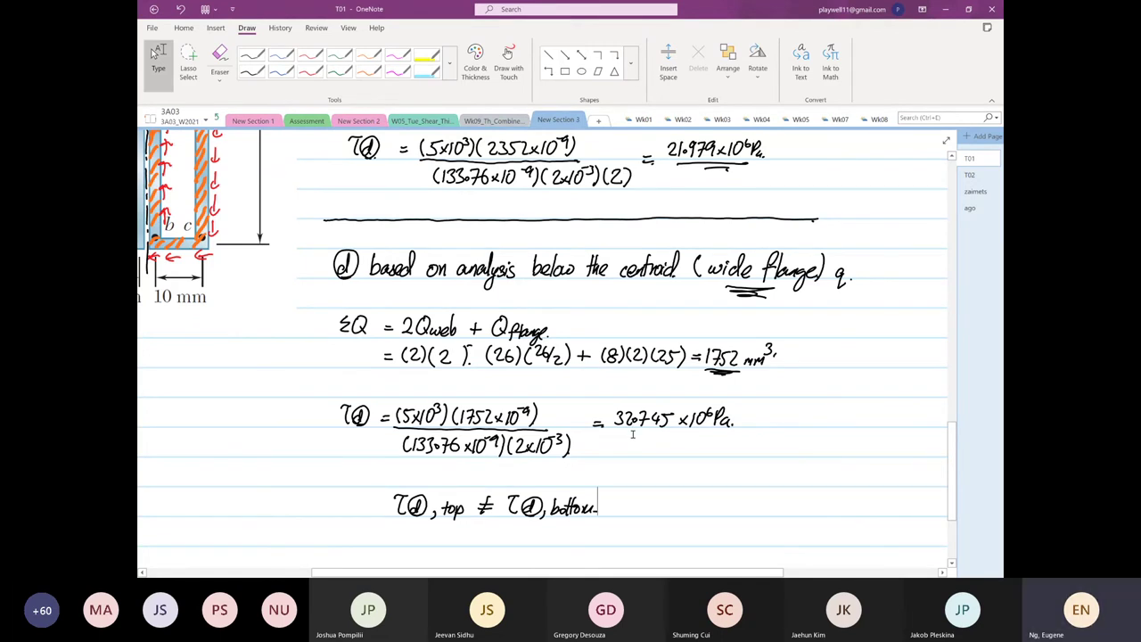
Check page P04 of the Wk05 longitudinal shear notes and return to page T01.
scroll(812, 371, down, 3)
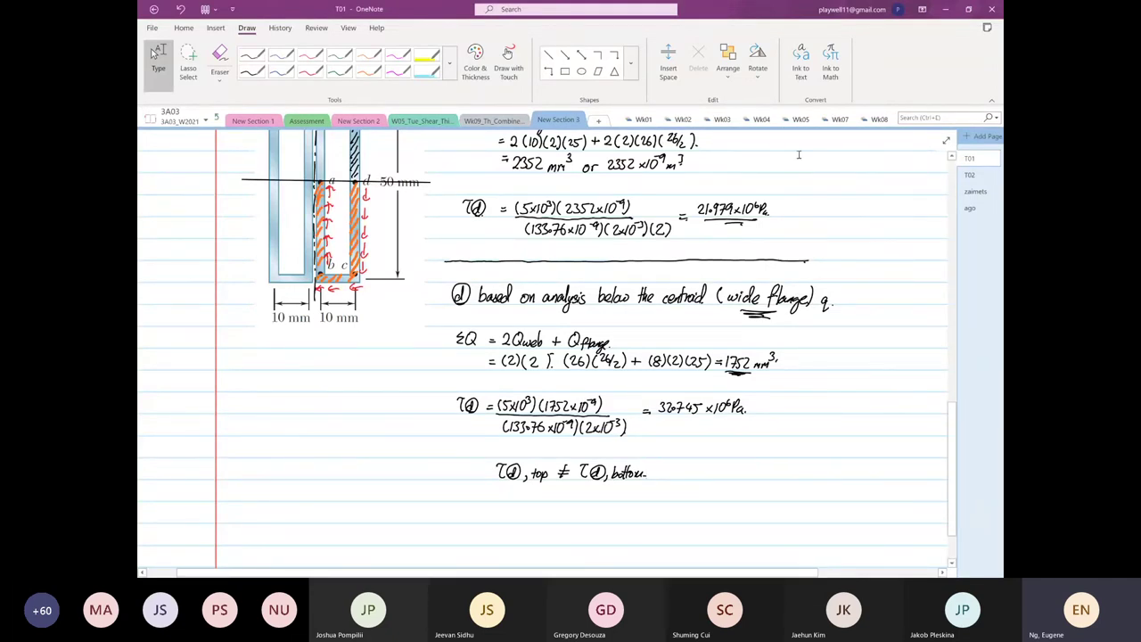
click(800, 119)
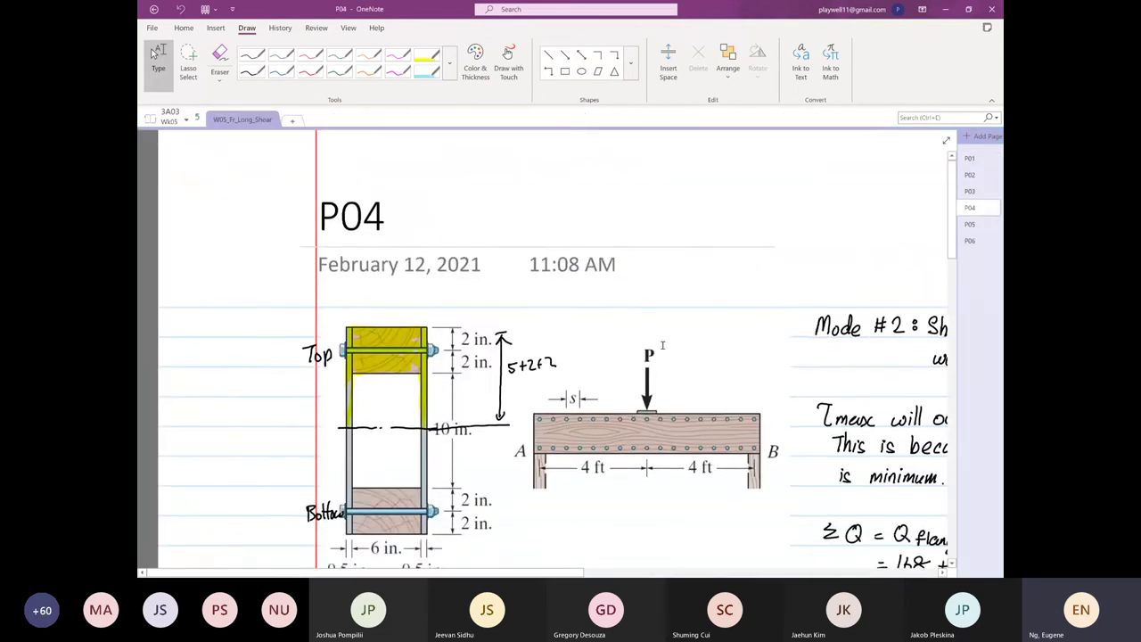
scroll(750, 320, down, 5)
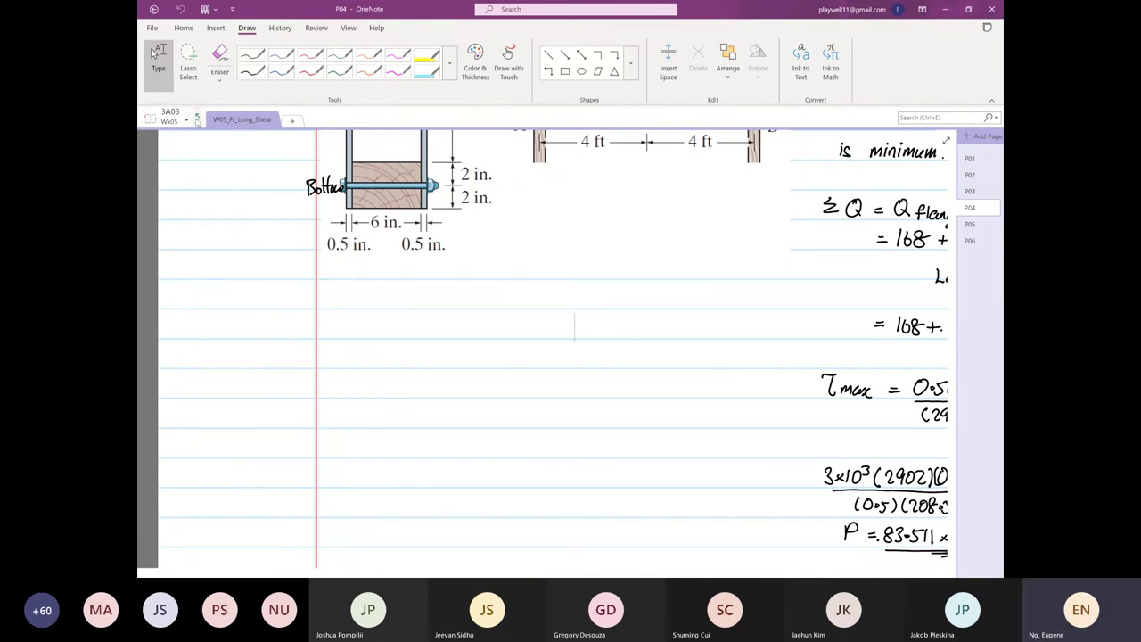
click(197, 118)
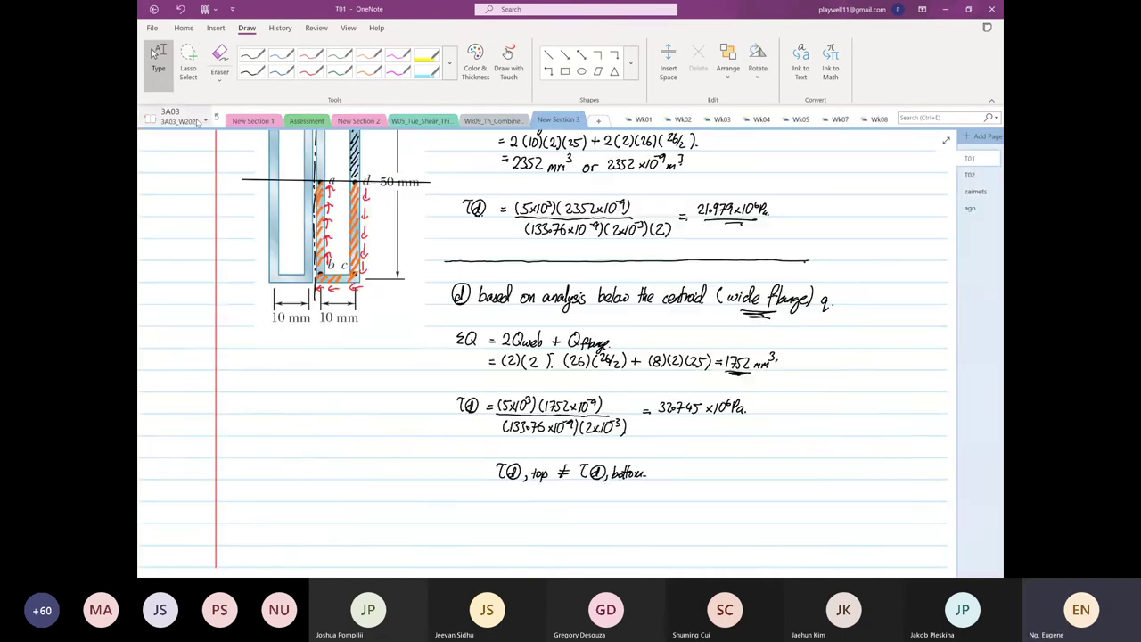
Check the Problem 6.48 tutorial page in the Wk08 theory notes on unsymmetrical shear and return to page T01.
click(879, 120)
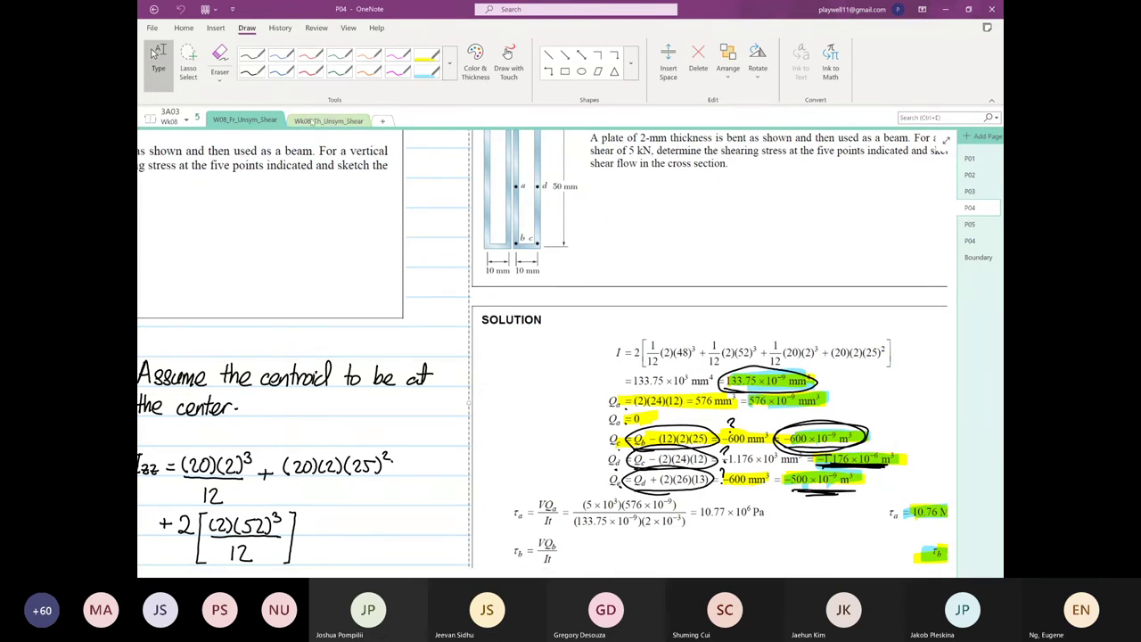
click(328, 120)
scroll(507, 191, down, 5)
scroll(502, 173, up, 2)
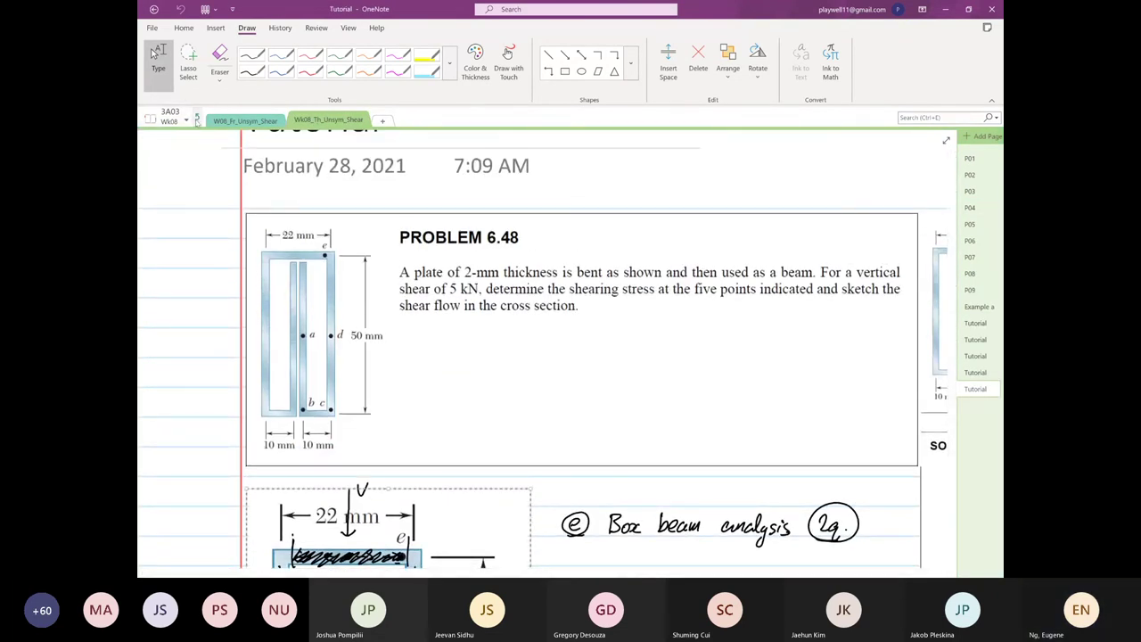
click(197, 120)
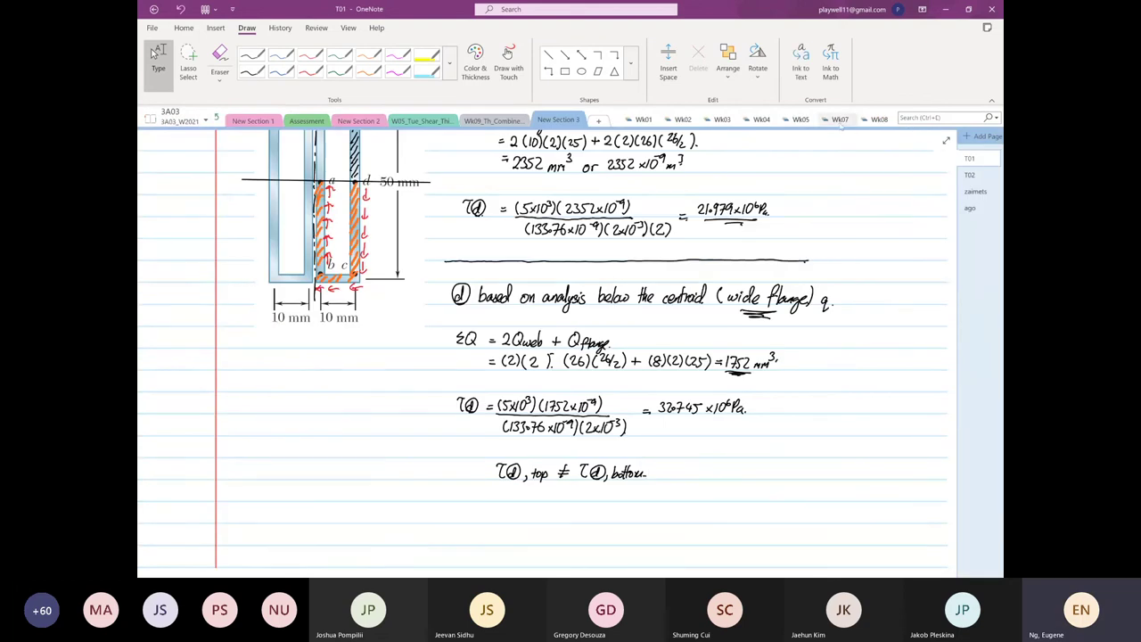
On page P02 of the Wk07 notes, circle the box-beam and wide-flange 1.778 V/I results for point c, and return to T01.
click(840, 125)
key(alt+Left)
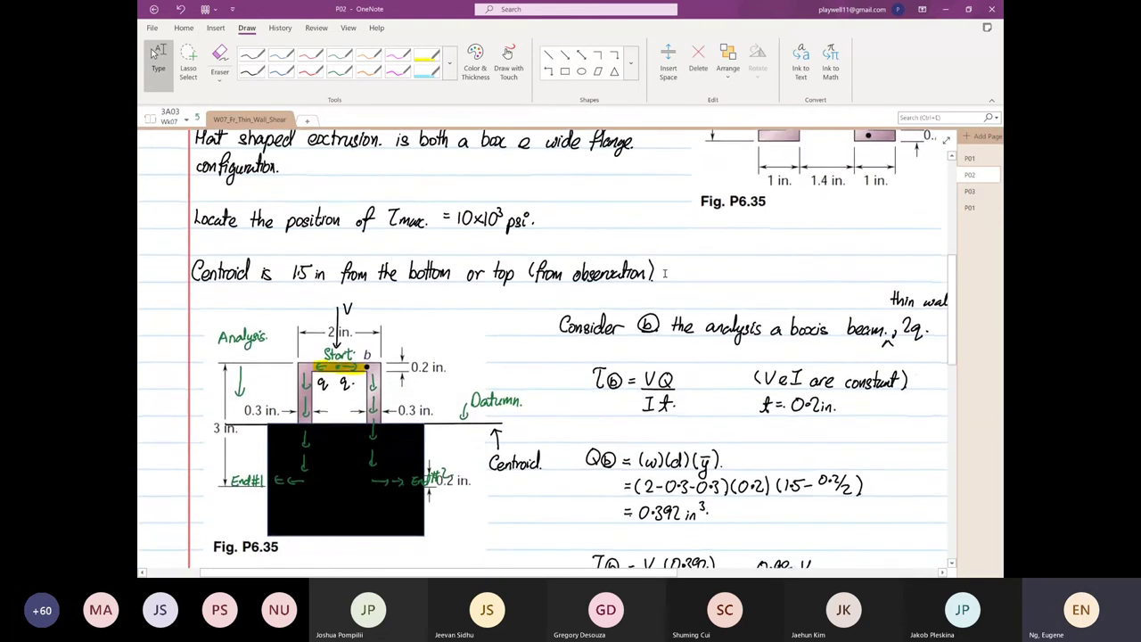
scroll(713, 379, down, 2)
scroll(754, 318, down, 2)
scroll(825, 360, down, 2)
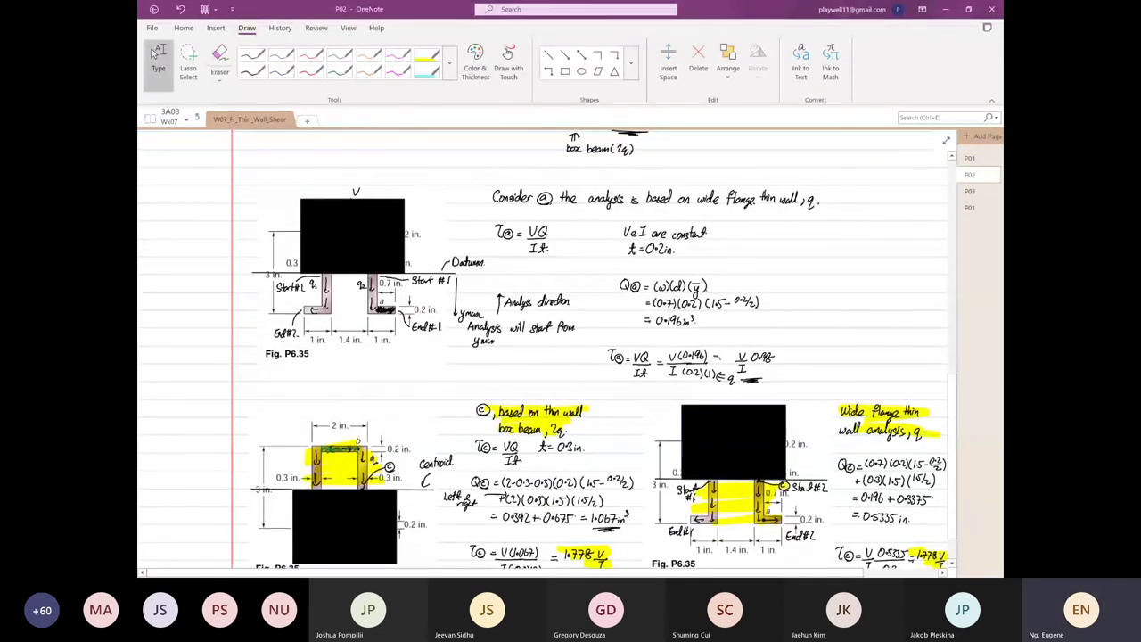
scroll(831, 338, down, 1)
scroll(535, 356, down, 1)
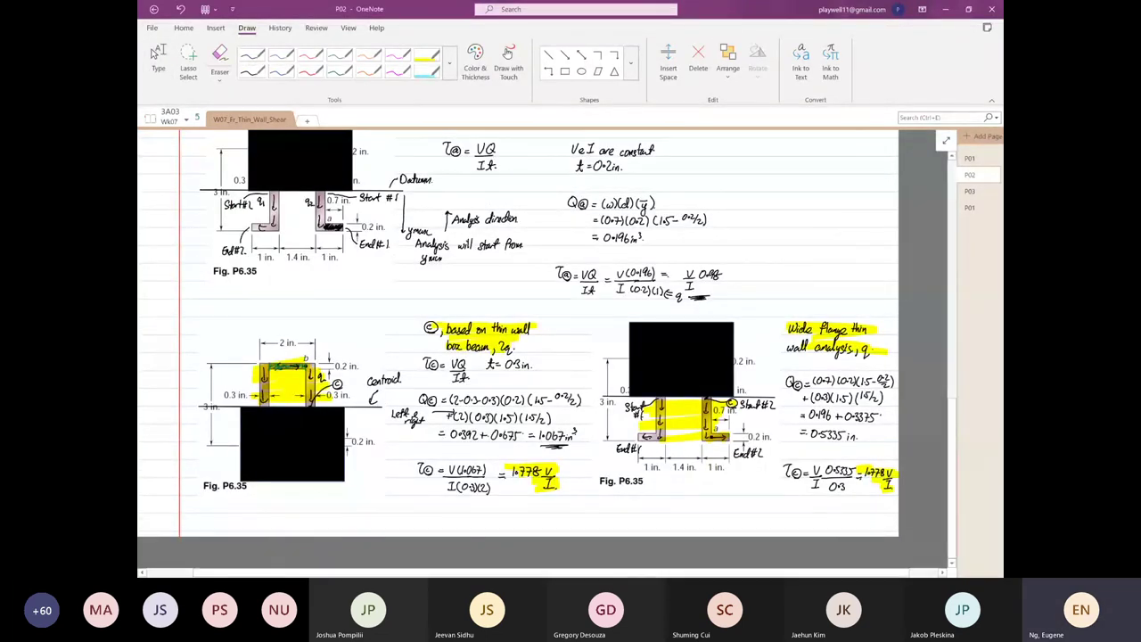
mouse_move(514, 499)
mouse_down()
mouse_move(560, 501)
mouse_move(495, 481)
mouse_move(526, 499)
mouse_up()
mouse_move(816, 500)
mouse_down()
mouse_move(892, 462)
mouse_move(810, 486)
mouse_up()
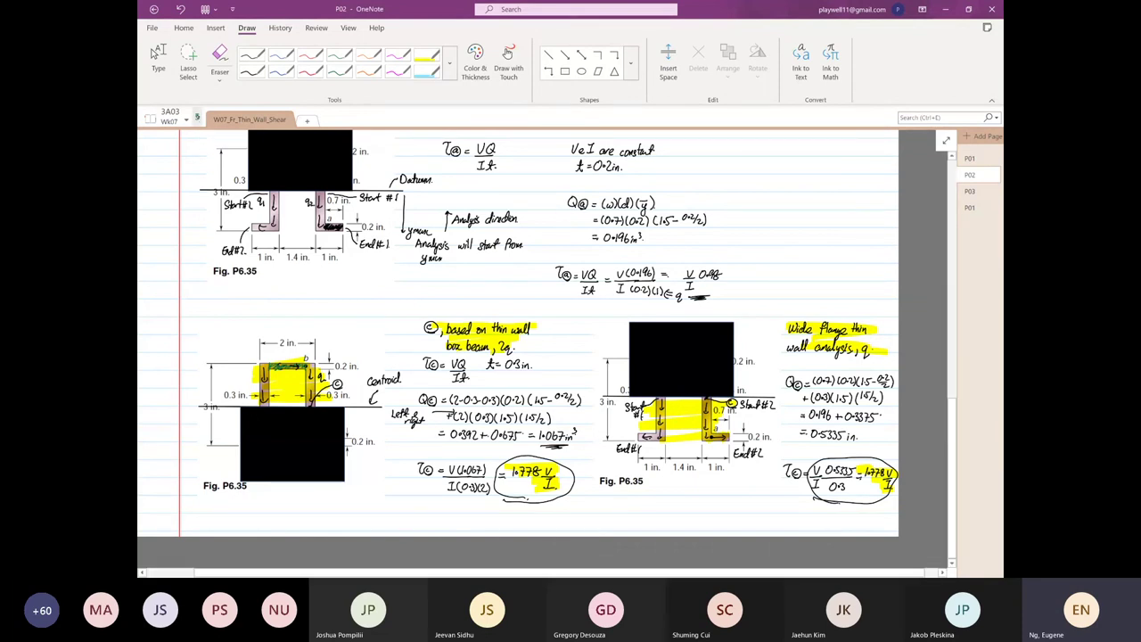
click(197, 118)
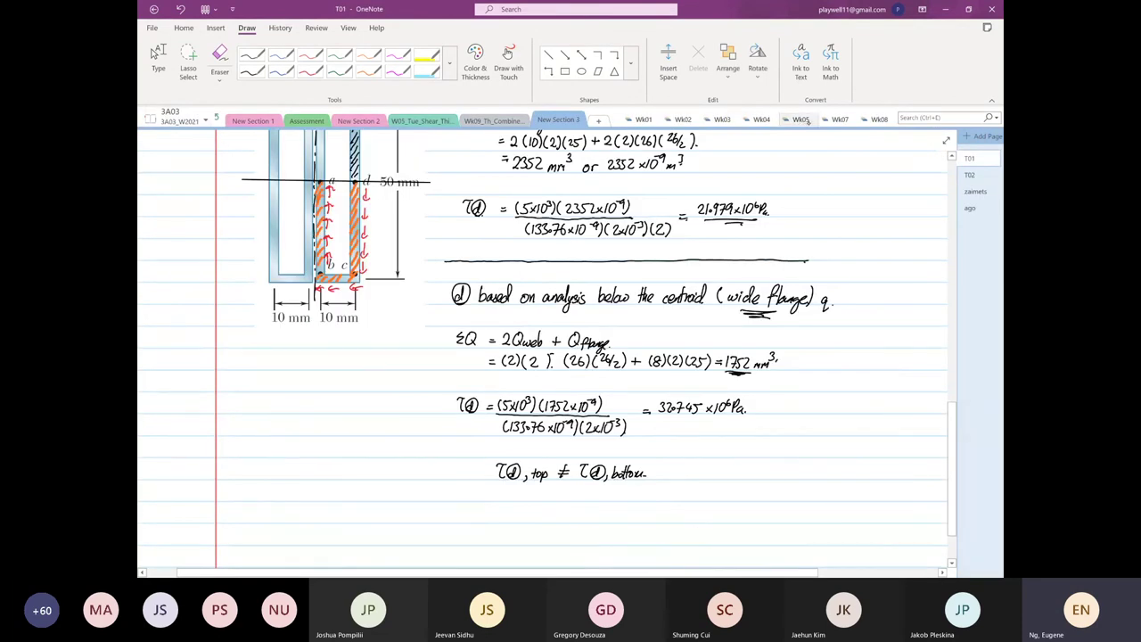
Review page P01 of the Wk05 notes for the longitudinal shear rules and Example #1, and return to page T01.
click(800, 119)
scroll(654, 346, down, 4)
scroll(654, 347, right, 3)
click(970, 157)
scroll(746, 339, up, 5)
scroll(746, 338, down, 5)
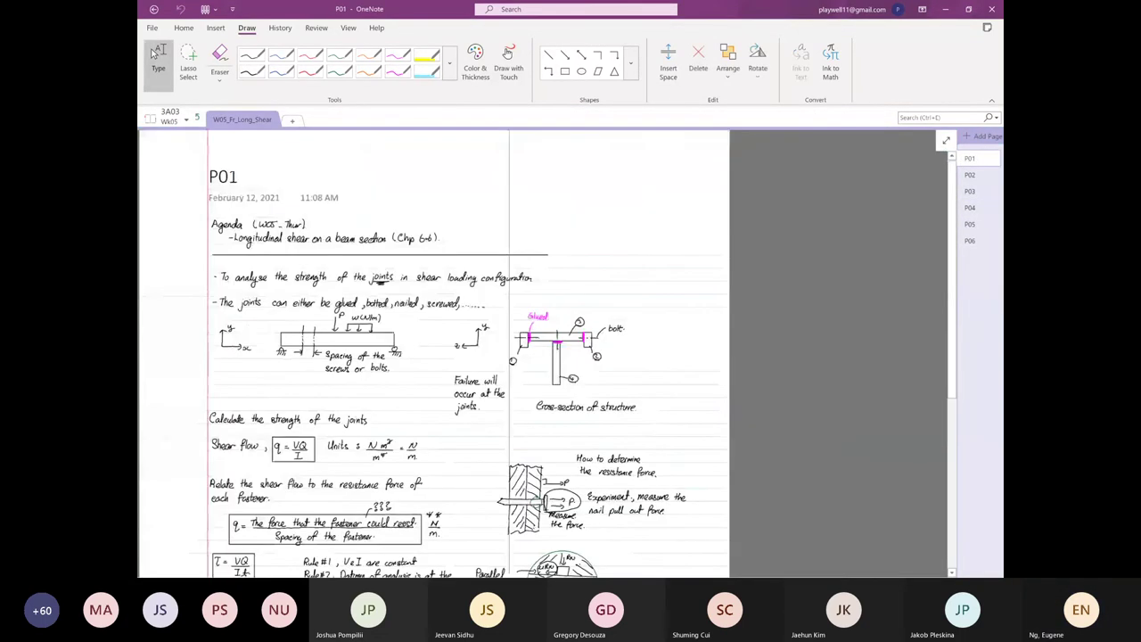
scroll(613, 259, down, 3)
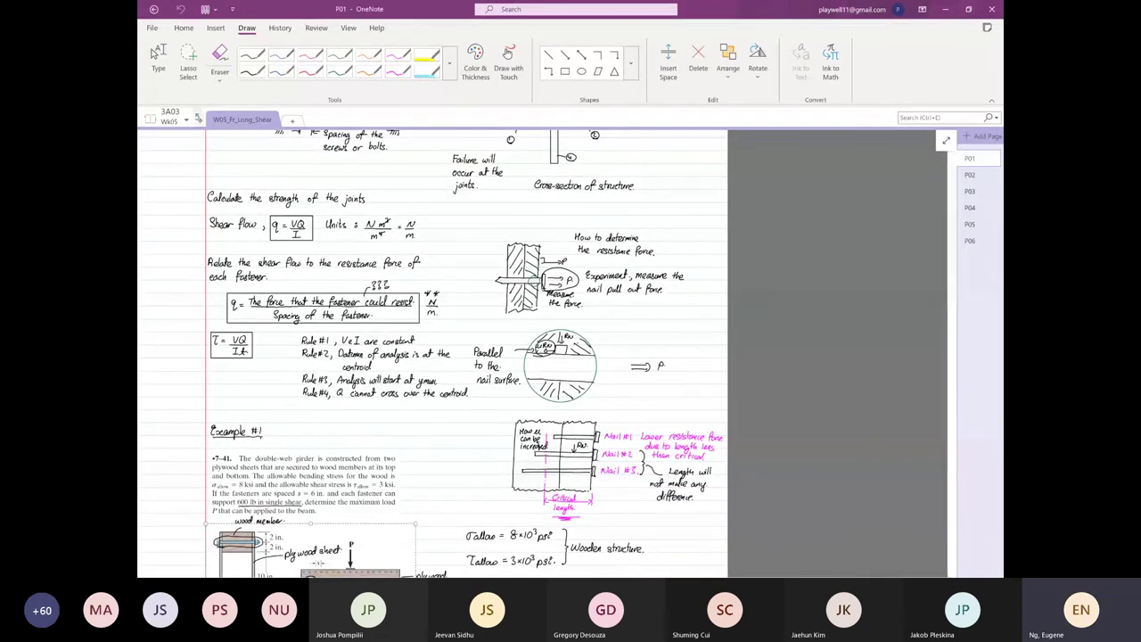
key(alt+Tab)
Look through page PaP04 of the Wk04 shear stress notes, covering the thick wall shearing stress derivation.
click(756, 119)
scroll(650, 321, down, 5)
click(985, 210)
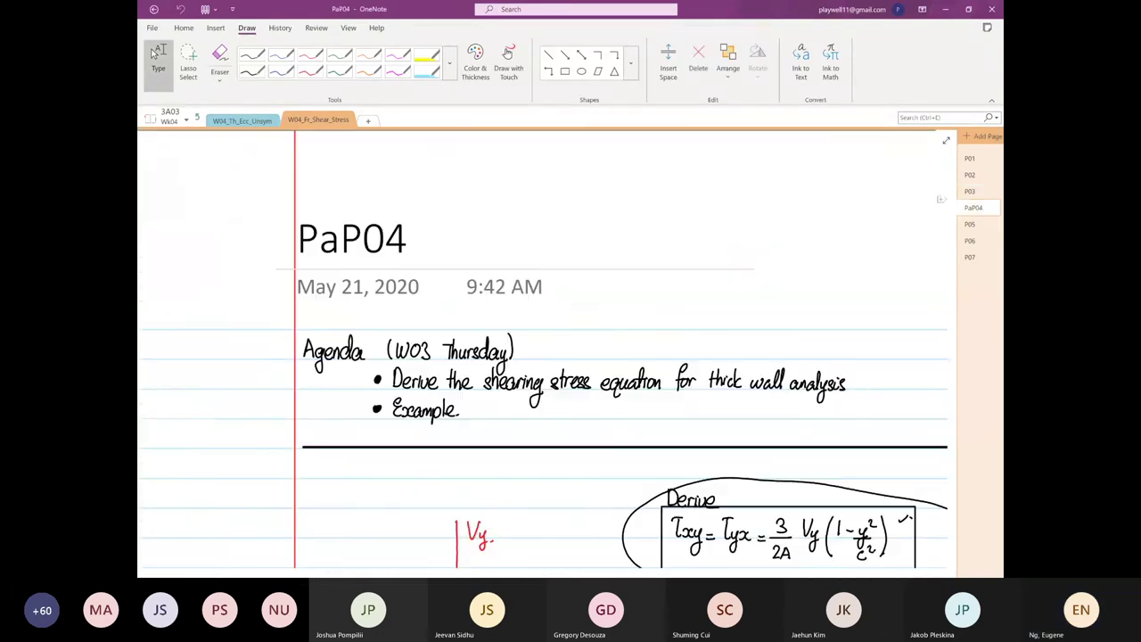
scroll(753, 287, down, 5)
scroll(442, 357, down, 3)
Browse pages P03, P05 and P06 of the Wk04 notes for the first-moment rules and flange shear stress distribution.
click(976, 193)
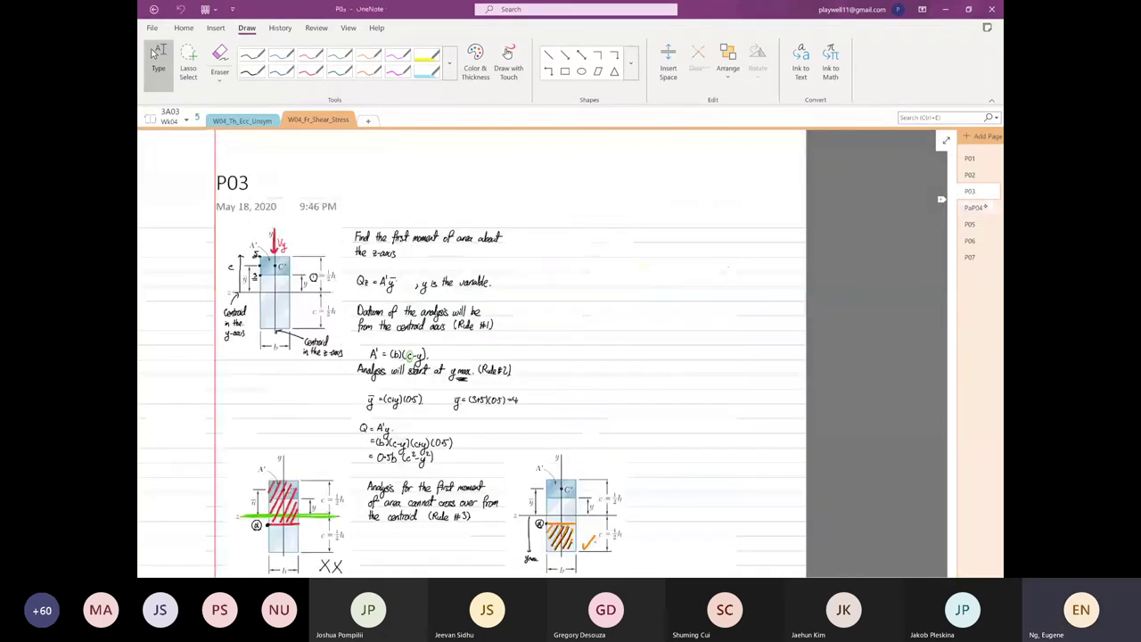
click(975, 224)
click(970, 241)
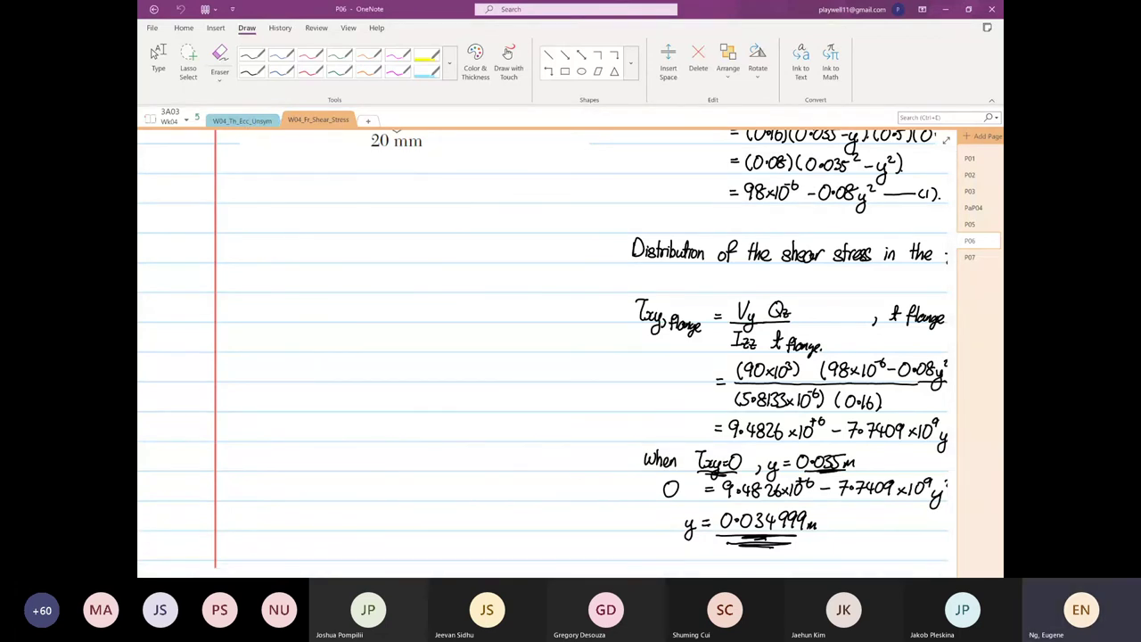
scroll(484, 326, down, 4)
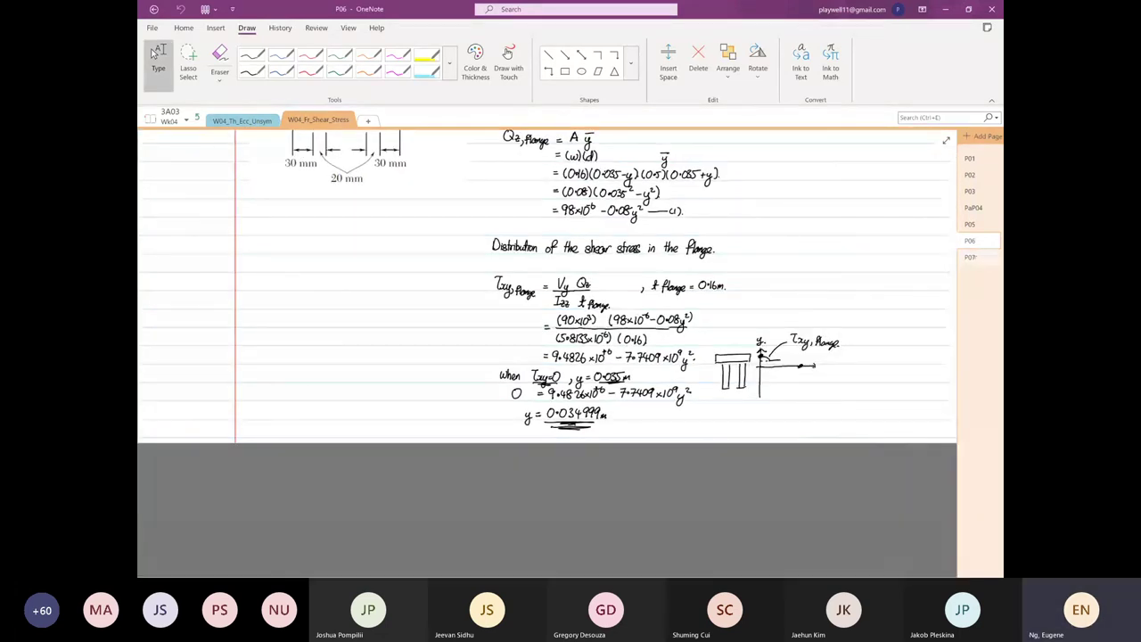
Examine the top and bottom web shear stress analyses on page P07 of the Wk04 notes.
click(970, 257)
drag(742, 290, 692, 247)
scroll(693, 258, down, 3)
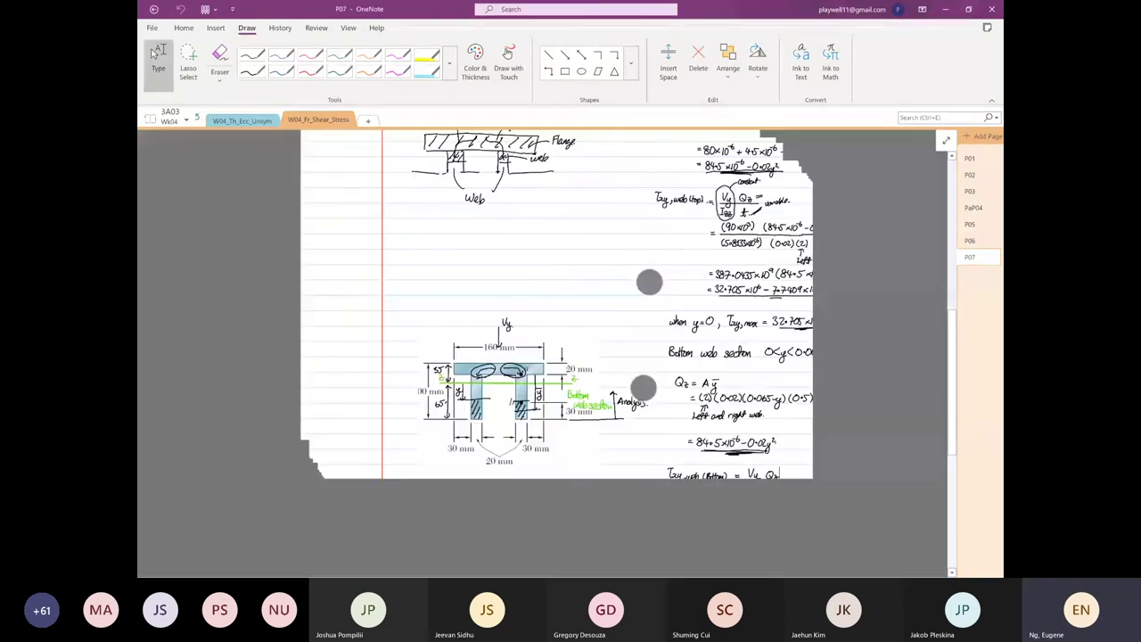
click(674, 397)
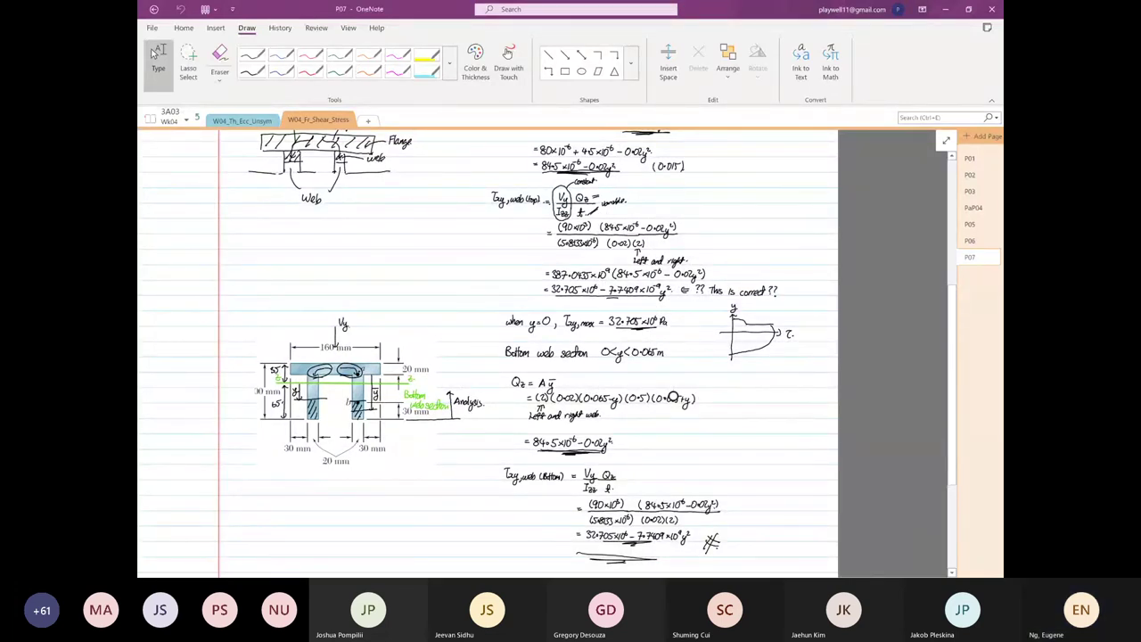
scroll(488, 357, down, 1)
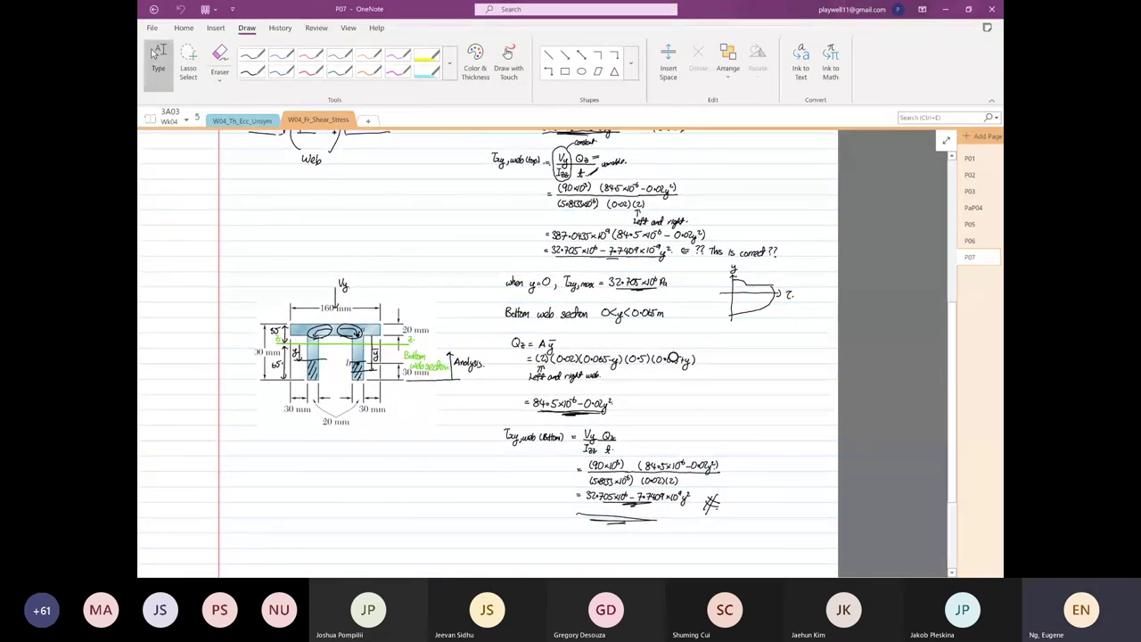
scroll(785, 337, up, 4)
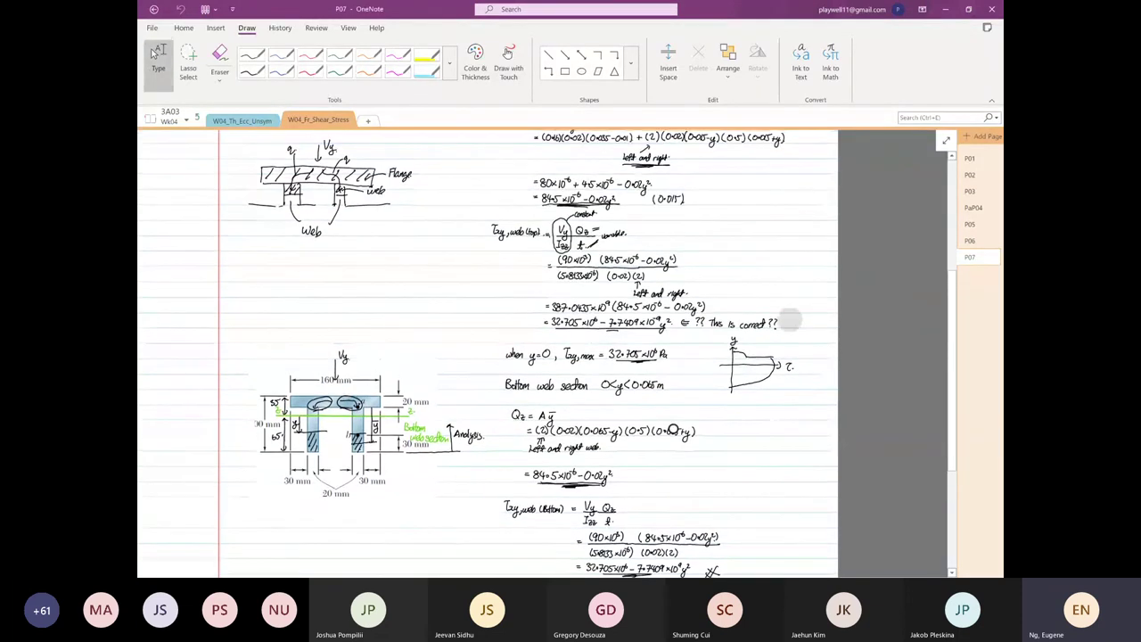
Highlight the top web shear stress symbol and its final expression 32.705×10⁶ − 7.7409×10⁻⁹y² in yellow.
scroll(785, 270, down, 2)
scroll(749, 312, up, 3)
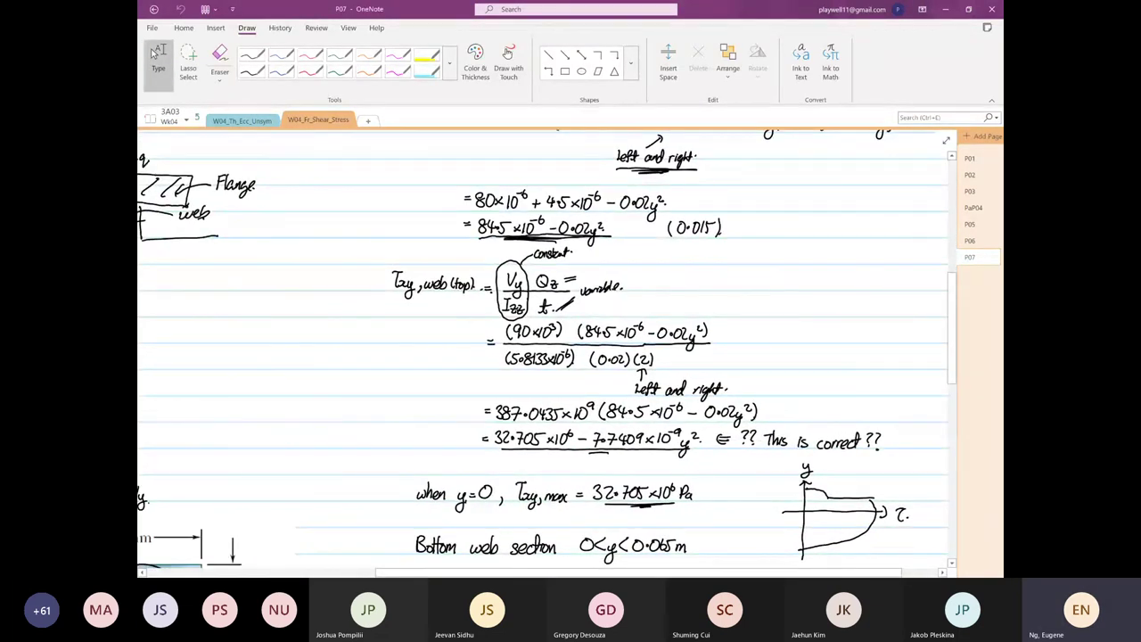
scroll(802, 312, down, 3)
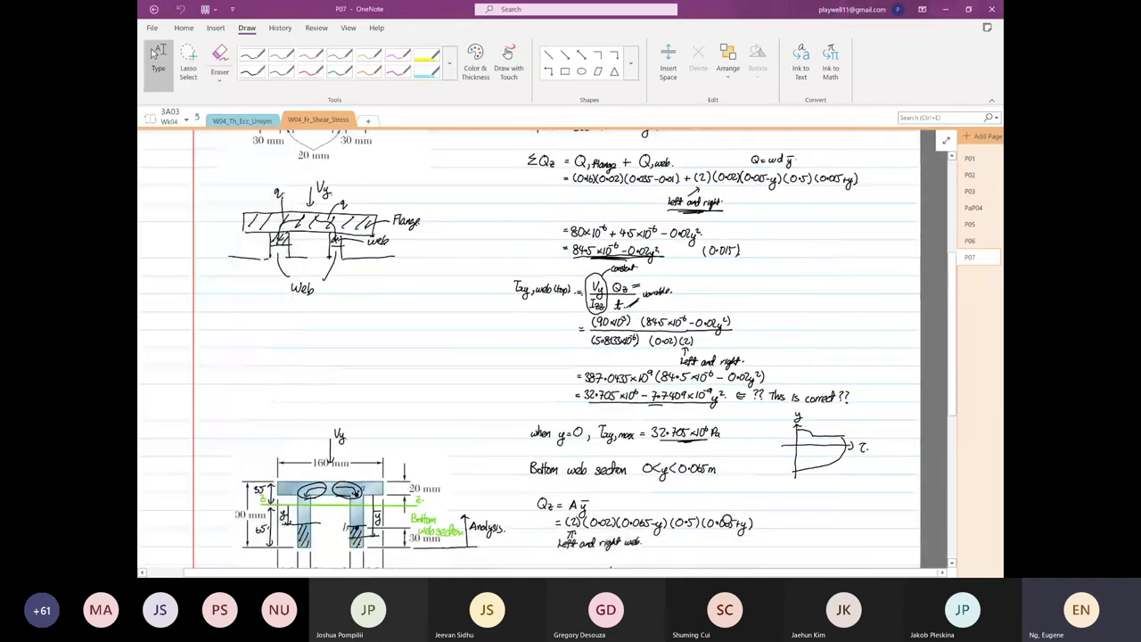
click(726, 517)
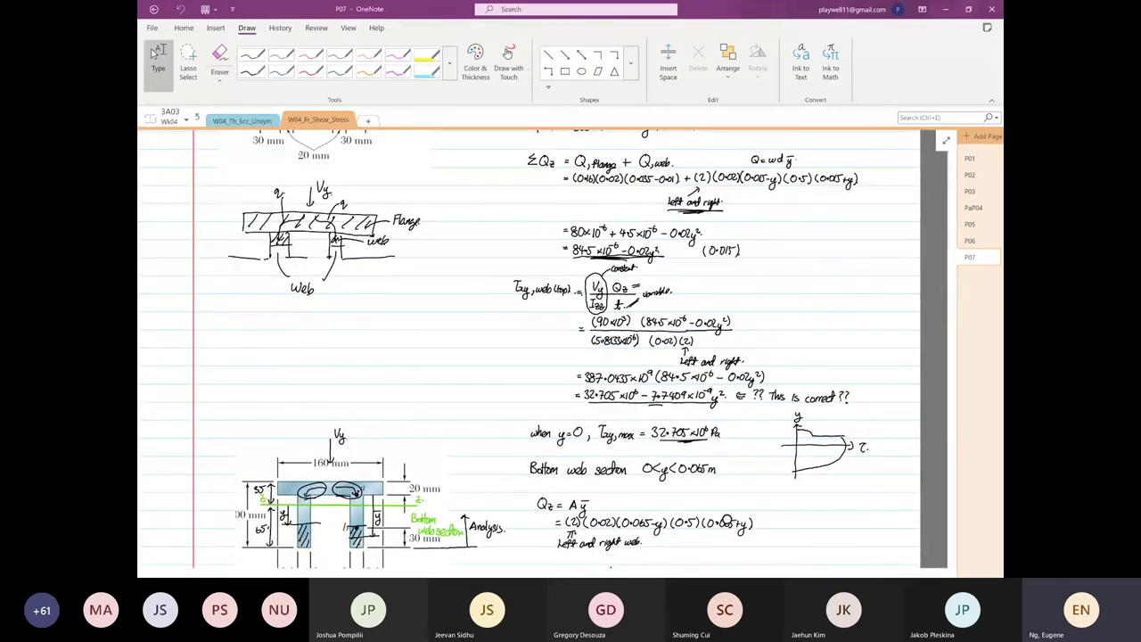
click(427, 55)
mouse_move(514, 284)
mouse_down()
mouse_move(578, 290)
mouse_move(570, 280)
mouse_up()
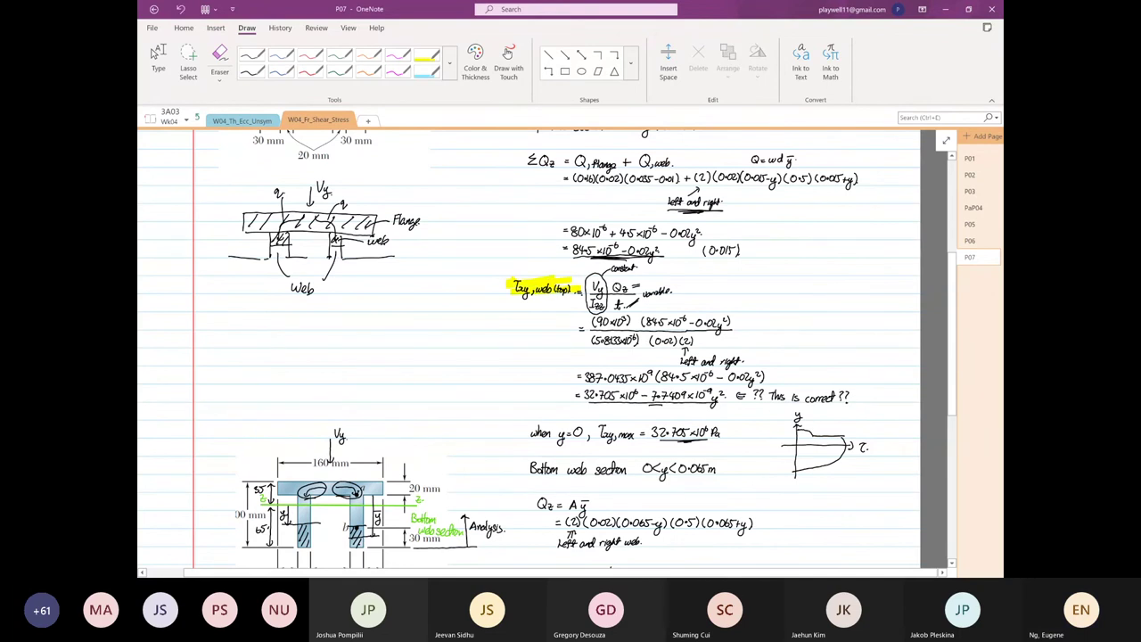
drag(589, 392, 735, 402)
Highlight the bottom web shear stress symbol and its final expression in yellow.
scroll(509, 445, down, 3)
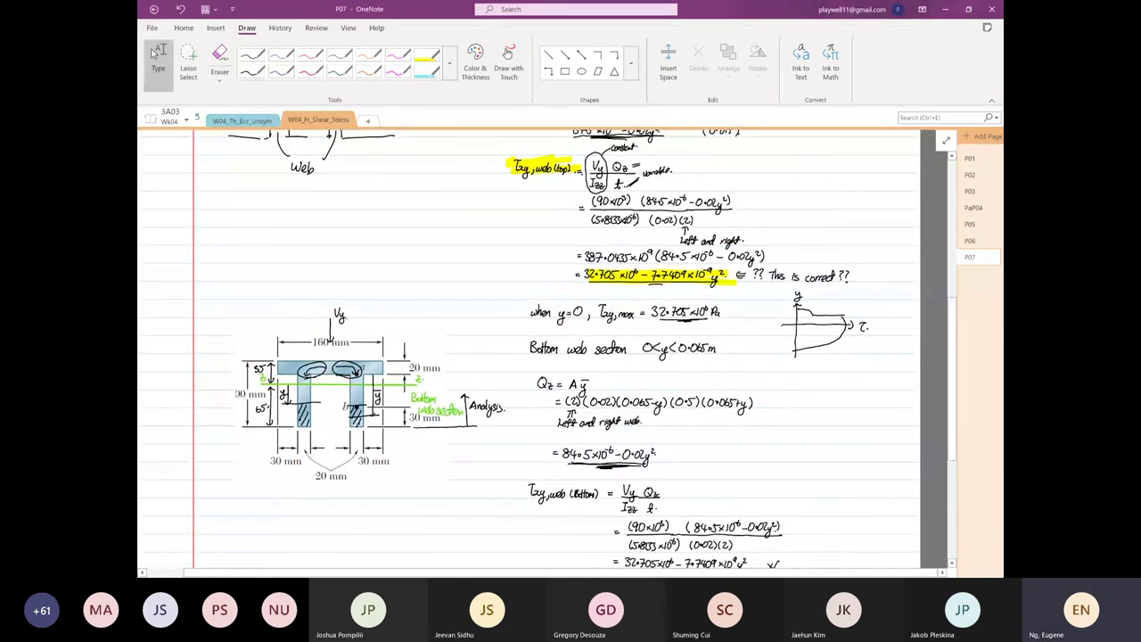
drag(533, 489, 605, 492)
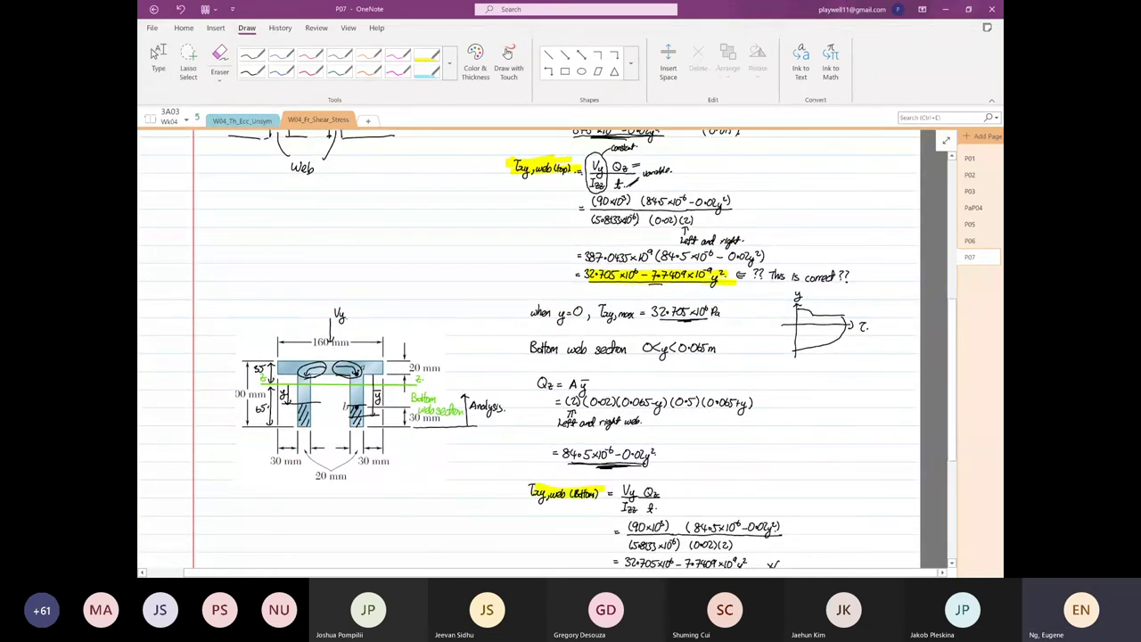
scroll(838, 496, down, 1)
drag(619, 541, 745, 542)
drag(674, 541, 753, 543)
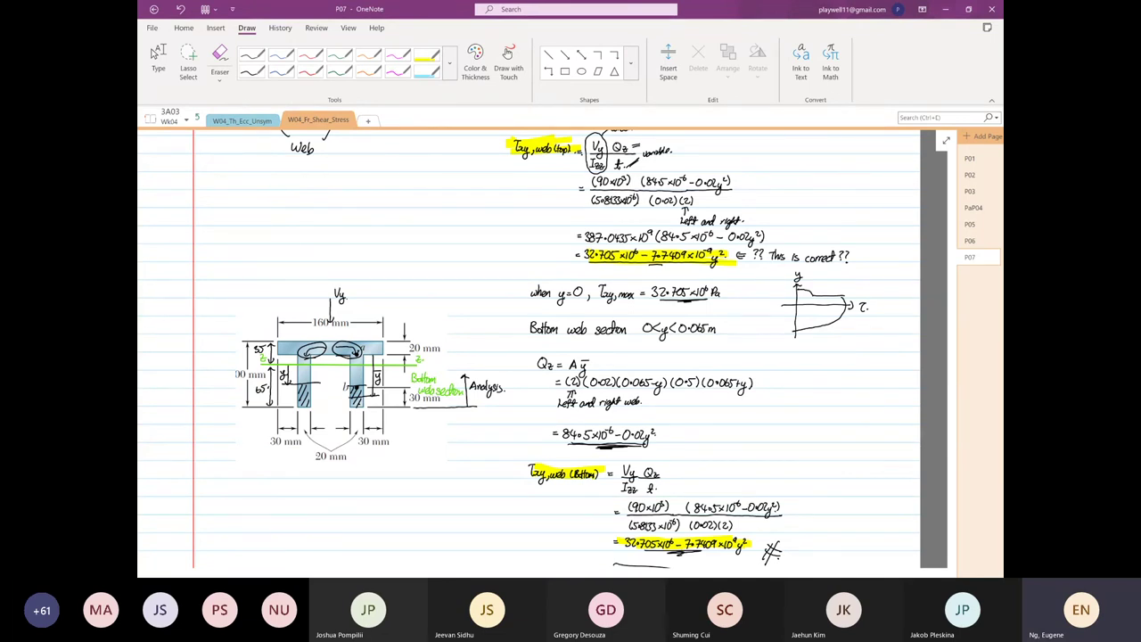
Return to page T01 and handwrite "The point at the centroid, the analysis from the" beneath the top-versus-bottom shear stress inequality.
click(197, 118)
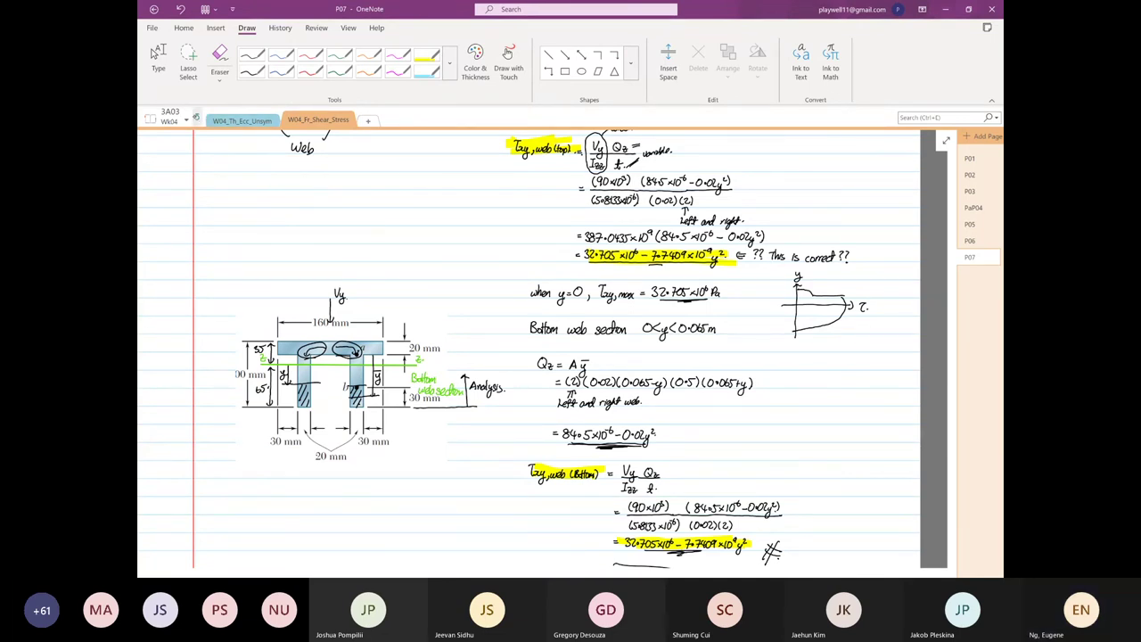
scroll(763, 446, down, 2)
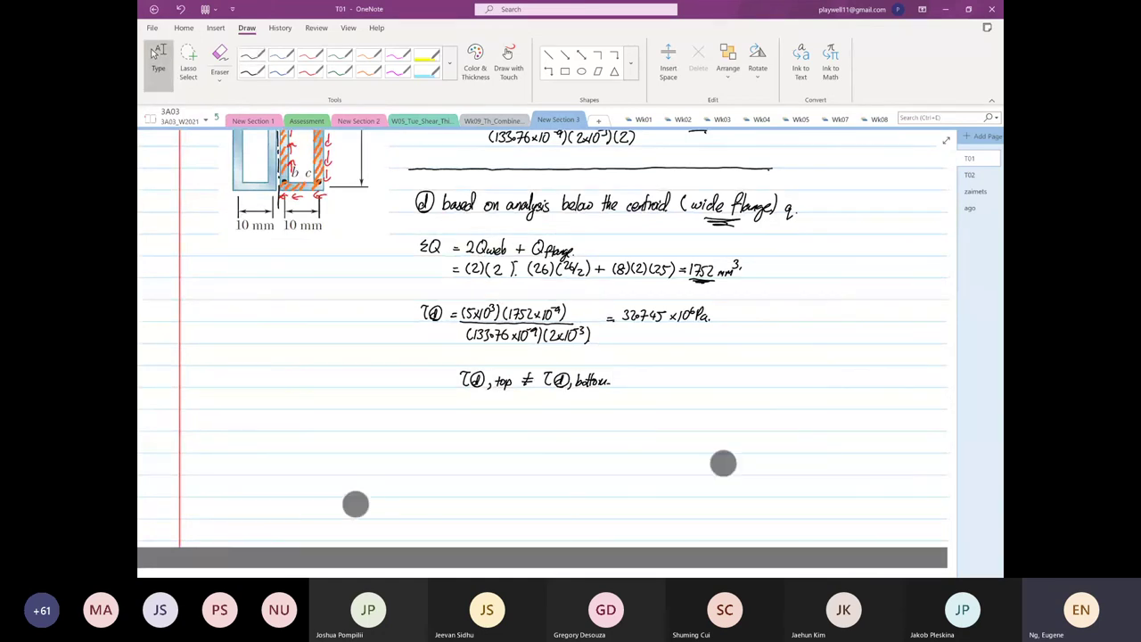
scroll(522, 490, up, 2)
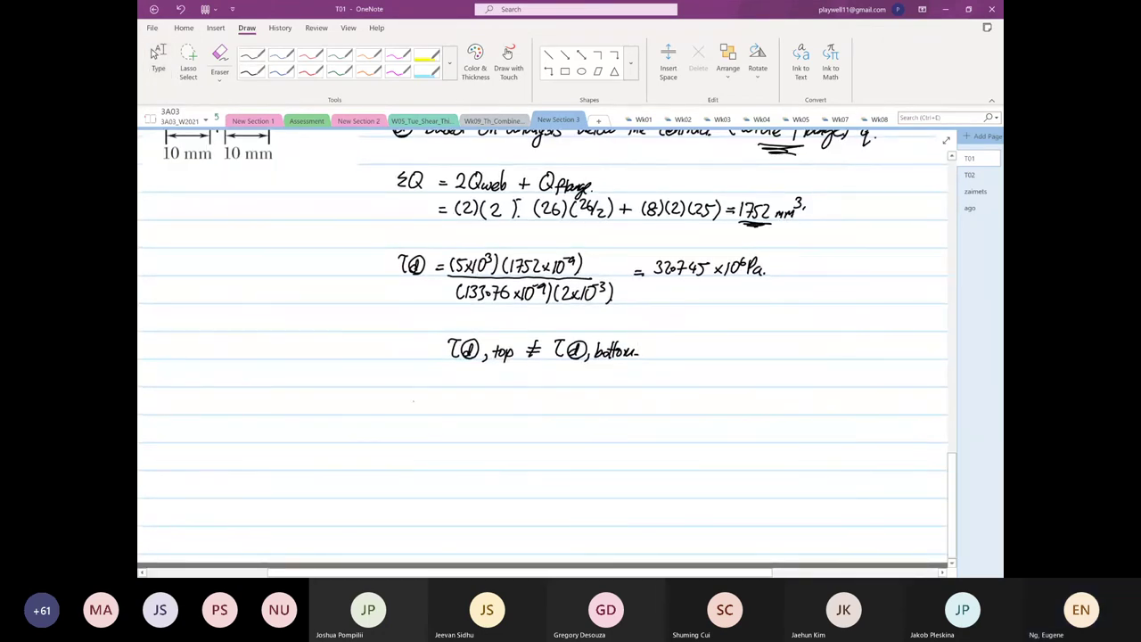
mouse_move(411, 405)
mouse_down()
mouse_move(450, 426)
mouse_move(452, 413)
mouse_move(420, 416)
mouse_move(408, 397)
mouse_up()
drag(403, 397, 416, 411)
drag(416, 406, 494, 410)
mouse_move(505, 394)
mouse_down()
mouse_move(497, 418)
mouse_move(531, 419)
mouse_move(501, 396)
mouse_move(520, 413)
mouse_move(597, 410)
mouse_move(609, 394)
mouse_move(609, 416)
mouse_move(631, 402)
mouse_up()
mouse_move(630, 395)
mouse_down()
mouse_move(637, 414)
mouse_move(693, 412)
mouse_up()
mouse_move(690, 392)
mouse_down()
mouse_move(689, 424)
mouse_move(726, 407)
mouse_move(722, 419)
mouse_up()
drag(730, 403, 763, 413)
Continue the handwritten note on a second line with "top or bottom have to generate the same shear".
drag(760, 403, 775, 414)
drag(776, 408, 782, 412)
mouse_move(411, 420)
mouse_down()
mouse_move(411, 441)
mouse_move(417, 428)
mouse_up()
drag(419, 432, 424, 450)
drag(425, 430, 481, 440)
drag(487, 432, 493, 441)
mouse_move(499, 421)
mouse_down()
mouse_move(498, 440)
mouse_move(503, 429)
mouse_up()
drag(505, 431, 537, 440)
drag(544, 431, 549, 441)
drag(547, 430, 579, 441)
drag(573, 430, 584, 429)
mouse_move(585, 432)
mouse_down()
mouse_move(603, 453)
mouse_move(653, 441)
mouse_up()
drag(649, 431, 702, 441)
mouse_move(726, 430)
mouse_down()
mouse_move(721, 439)
mouse_move(797, 441)
mouse_up()
drag(797, 440, 806, 433)
click(807, 436)
Finish the handwritten note on a third line with "stress magnitude.".
drag(412, 456, 416, 467)
drag(413, 459, 429, 467)
drag(427, 462, 431, 467)
mouse_move(444, 455)
mouse_down()
mouse_move(445, 469)
mouse_move(480, 456)
mouse_up()
drag(478, 456, 482, 467)
mouse_move(489, 458)
mouse_down()
mouse_move(487, 482)
mouse_move(504, 460)
mouse_up()
drag(508, 458, 515, 467)
drag(510, 456, 529, 467)
drag(535, 442, 539, 467)
click(542, 468)
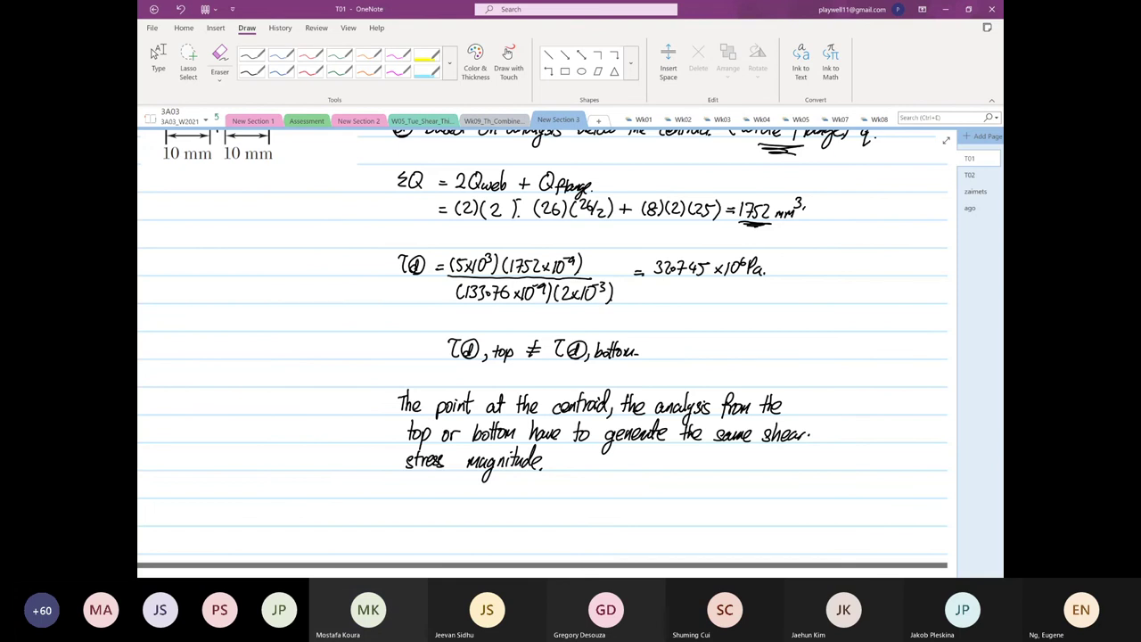
Mark the inner flange width as 8 and the overall outer width as 12 beneath the cross-section sketch.
scroll(382, 409, up, 3)
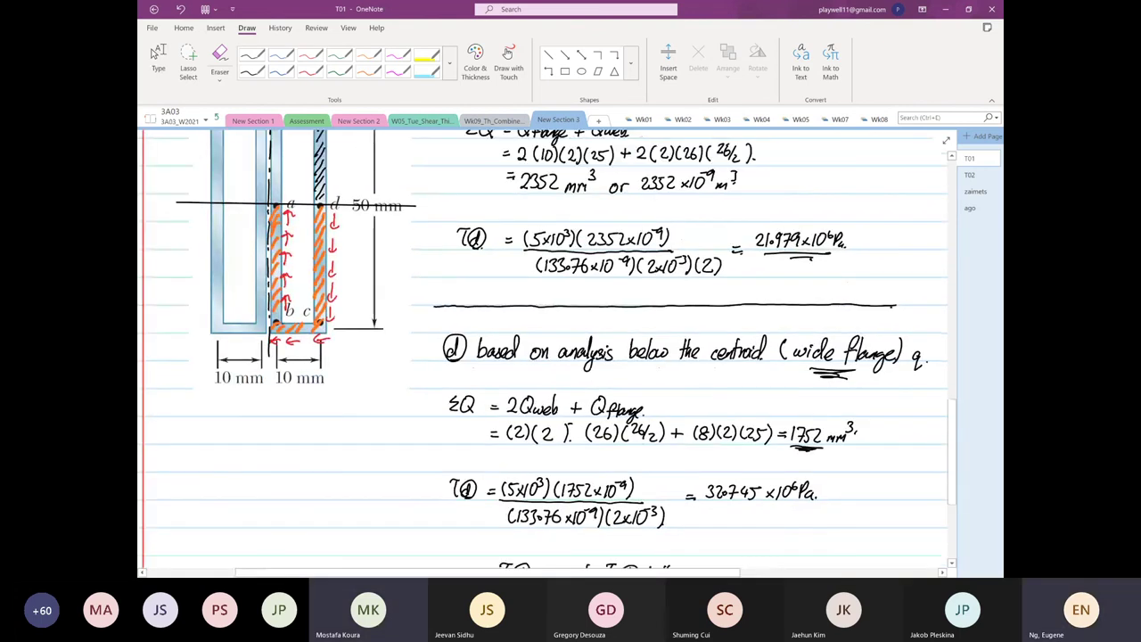
mouse_move(281, 320)
mouse_down()
mouse_move(281, 339)
mouse_move(307, 345)
mouse_move(270, 396)
mouse_move(326, 390)
mouse_up()
mouse_move(335, 340)
mouse_down()
mouse_move(331, 400)
mouse_move(296, 406)
mouse_up()
drag(301, 398, 310, 406)
click(313, 407)
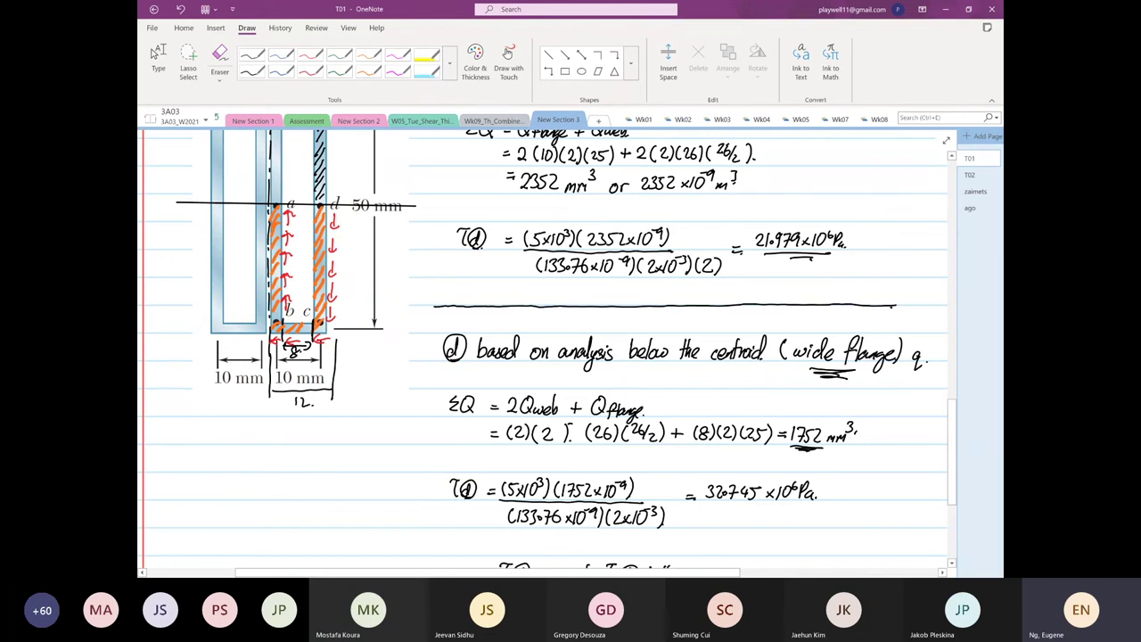
Examine the cross-section sketches and the point d calculations above and below the centroid on page T01.
scroll(798, 464, down, 2)
scroll(798, 463, down, 3)
scroll(798, 463, right, 2)
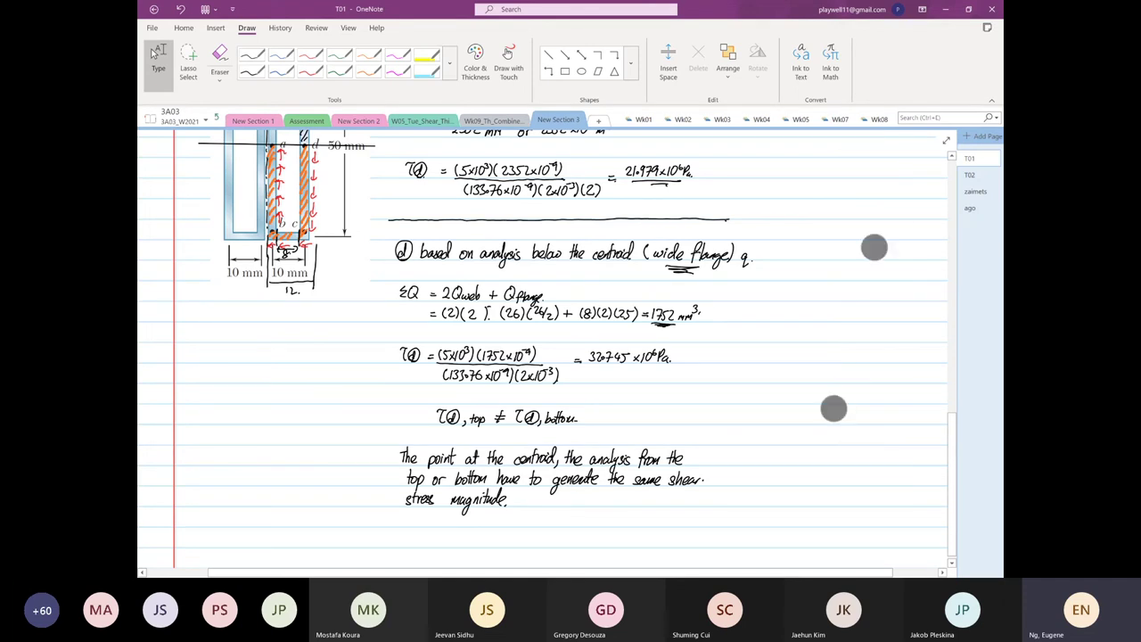
scroll(854, 328, down, 3)
scroll(690, 303, up, 2)
scroll(688, 305, up, 1)
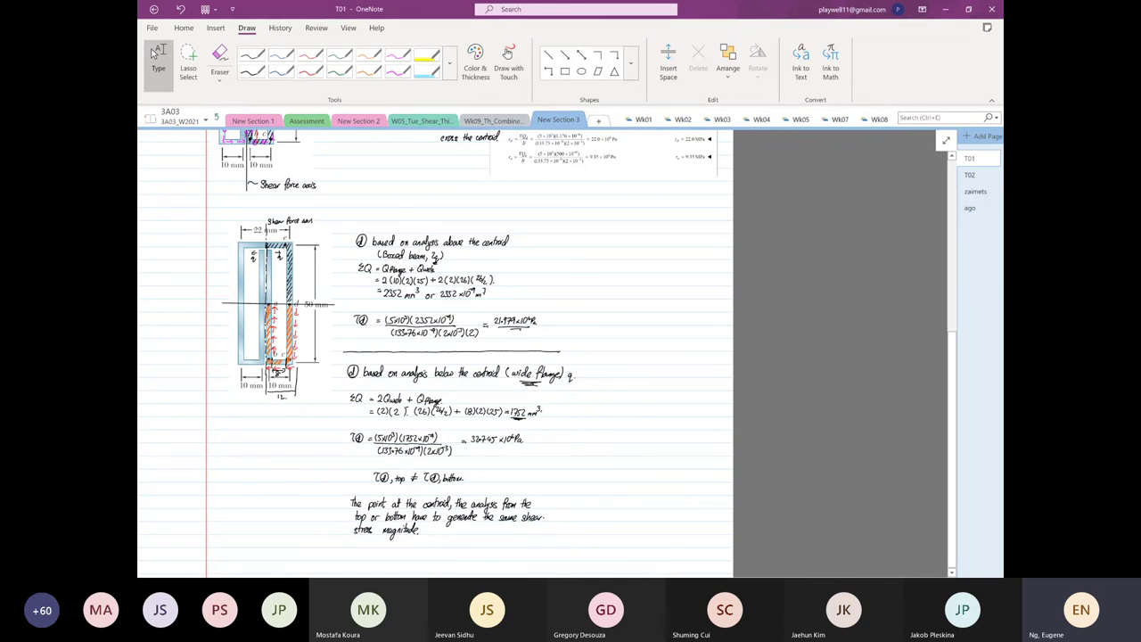
scroll(644, 418, up, 3)
scroll(308, 282, up, 5)
scroll(364, 180, up, 3)
scroll(364, 180, left, 3)
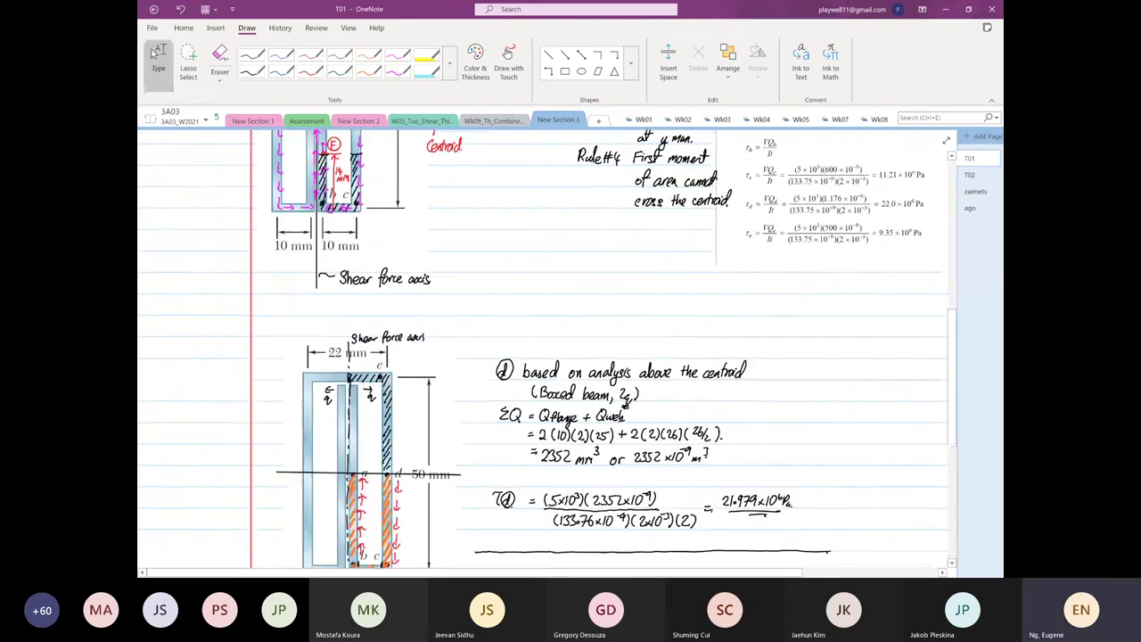
click(153, 53)
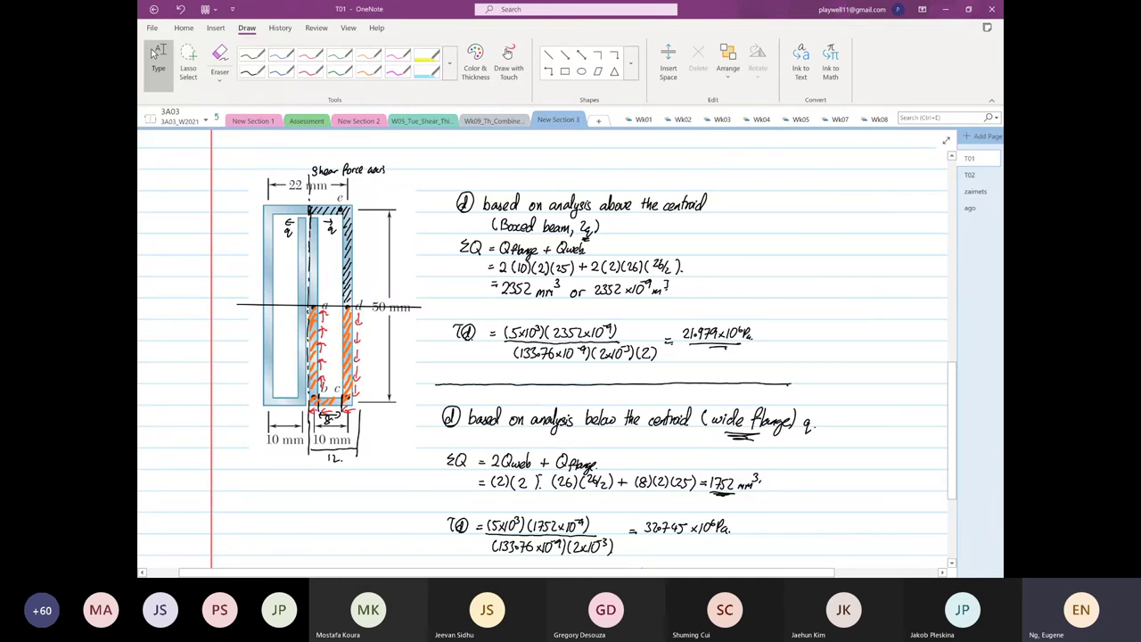
scroll(252, 377, down, 3)
scroll(237, 412, up, 2)
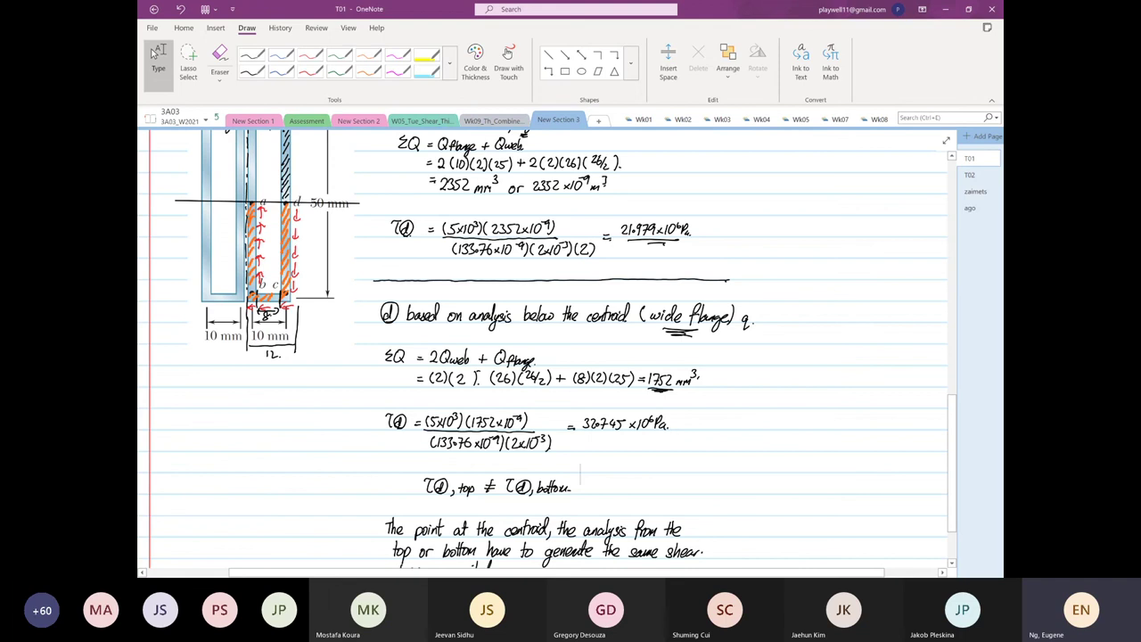
scroll(657, 460, right, 4)
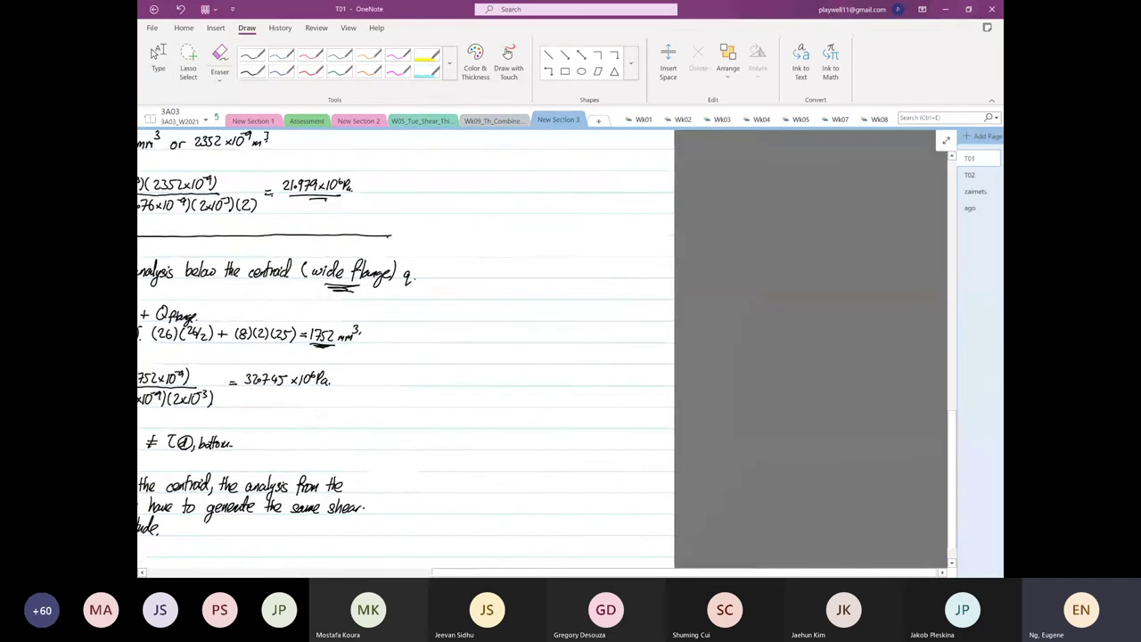
scroll(626, 497, up, 3)
scroll(641, 499, up, 2)
scroll(642, 499, right, 1)
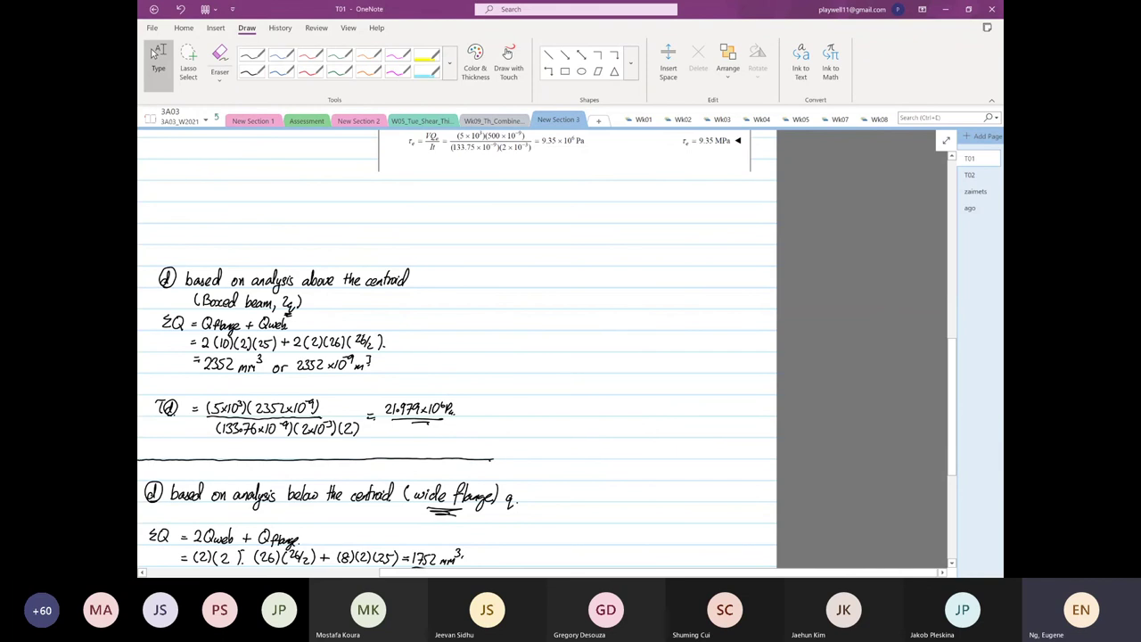
Draw a straight vertical divider to the right of the point d calculations and shift it slightly left toward them.
scroll(658, 416, down, 3)
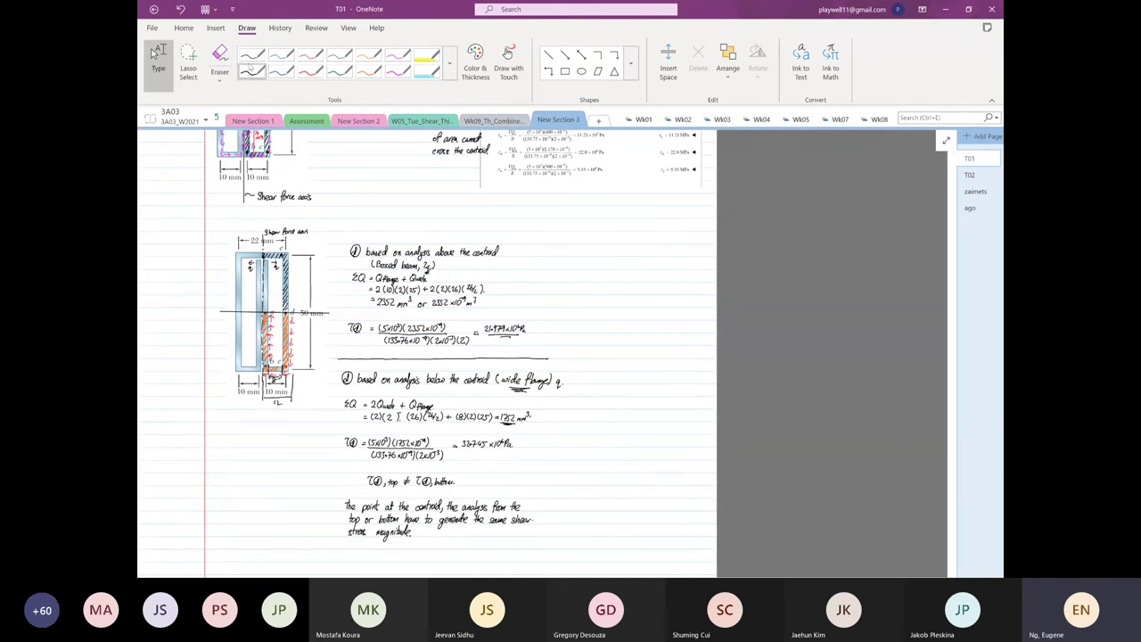
click(281, 54)
click(548, 55)
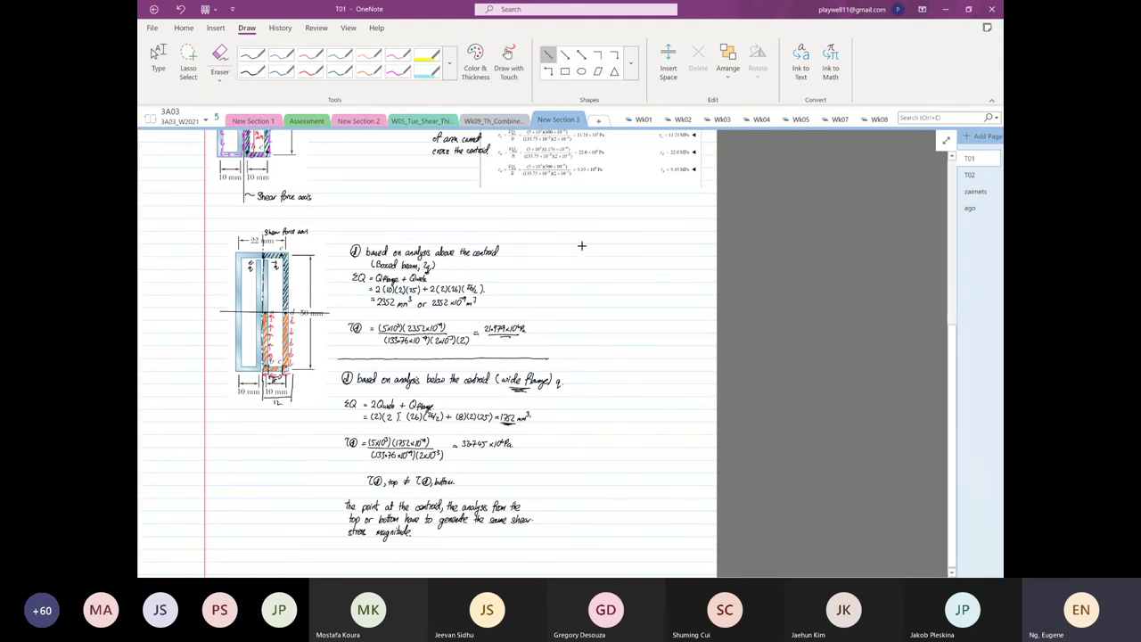
mouse_move(572, 243)
mouse_down()
mouse_move(572, 569)
mouse_move(574, 528)
mouse_up()
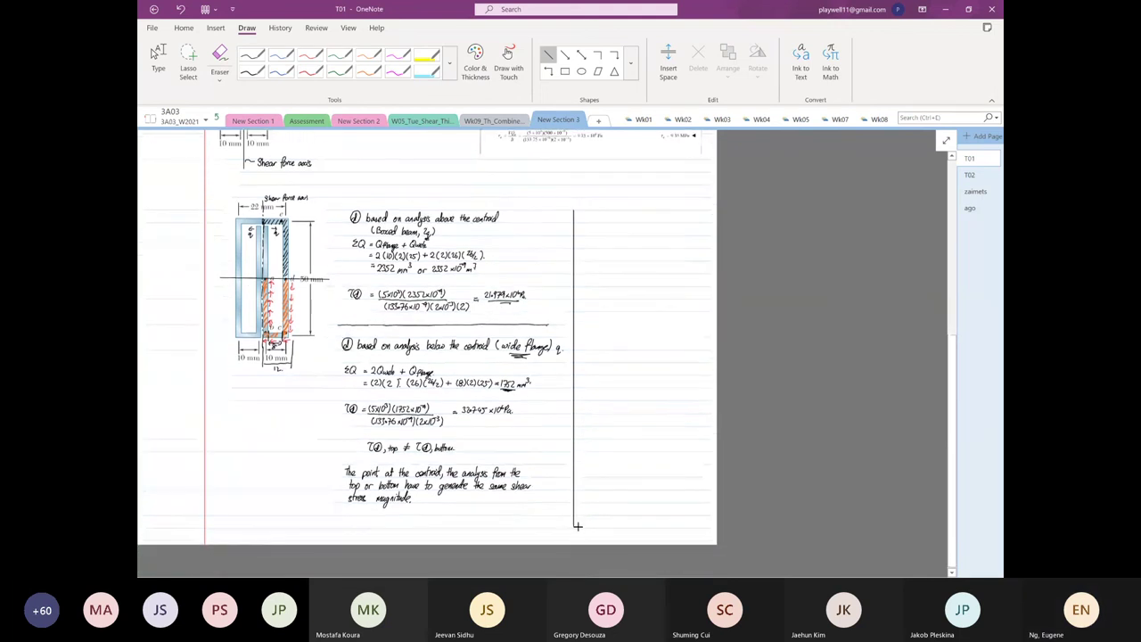
drag(574, 438, 563, 441)
click(578, 436)
Check the printed Problem 6.48 solution and handwrite the heading "d based on analysis from the bottom.", with d circled, beside the divider.
scroll(588, 433, up, 5)
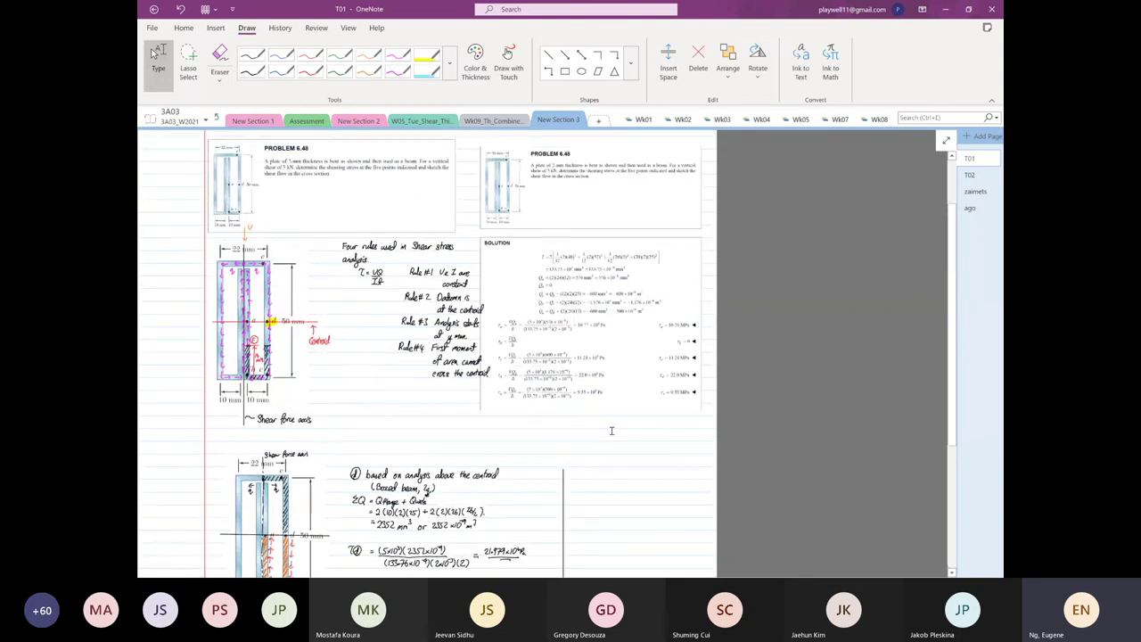
scroll(539, 436, up, 3)
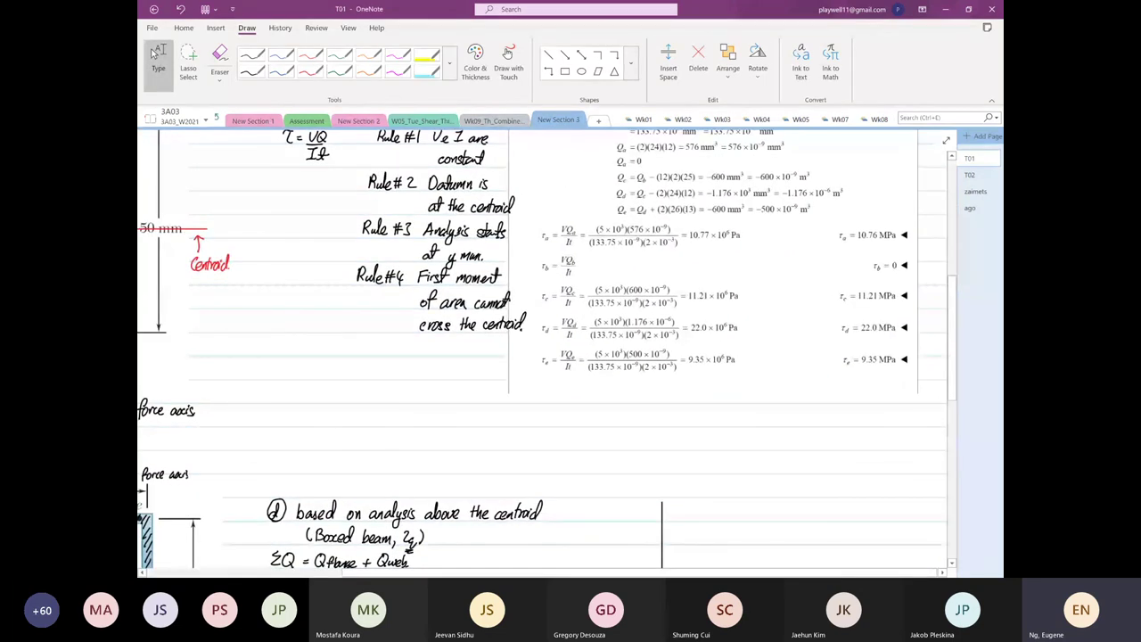
scroll(314, 359, up, 1)
scroll(314, 358, up, 1)
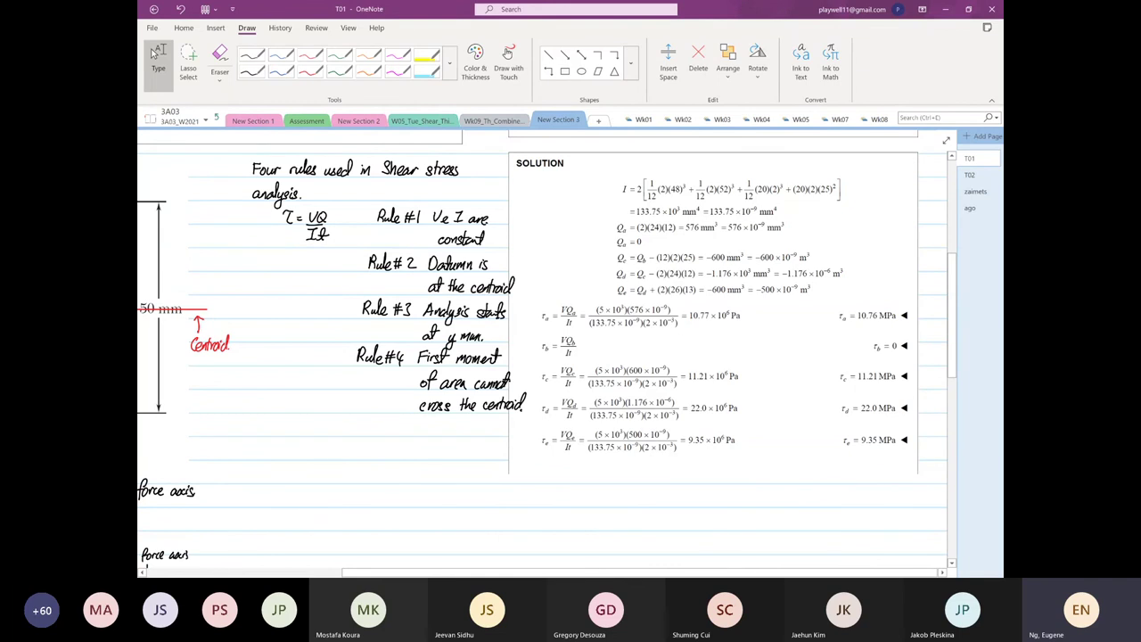
scroll(739, 420, down, 5)
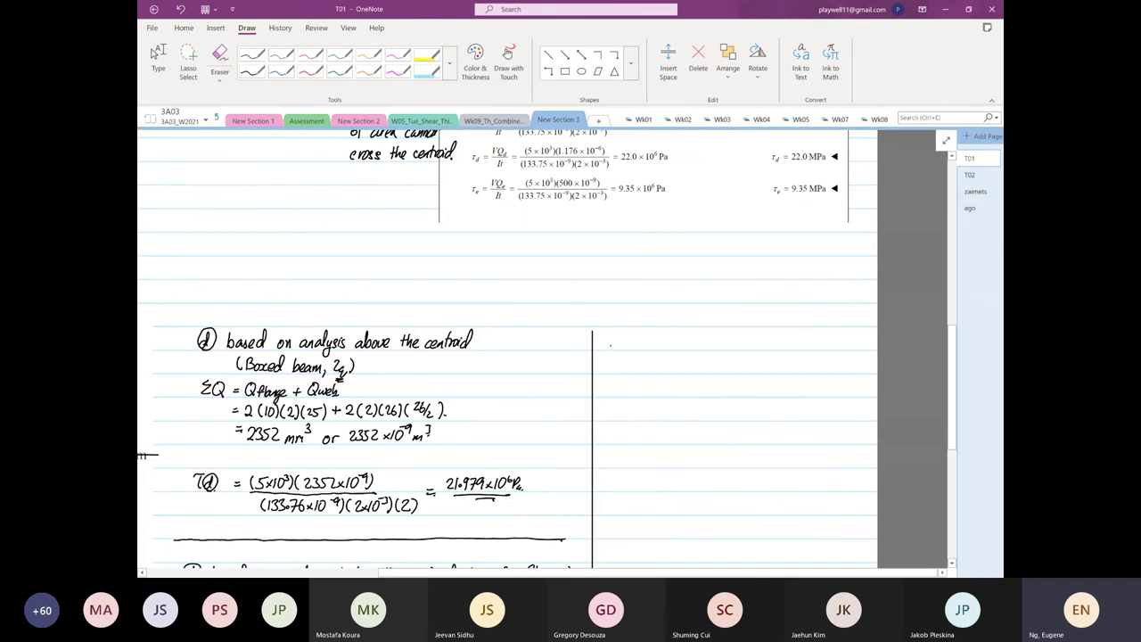
drag(610, 345, 612, 356)
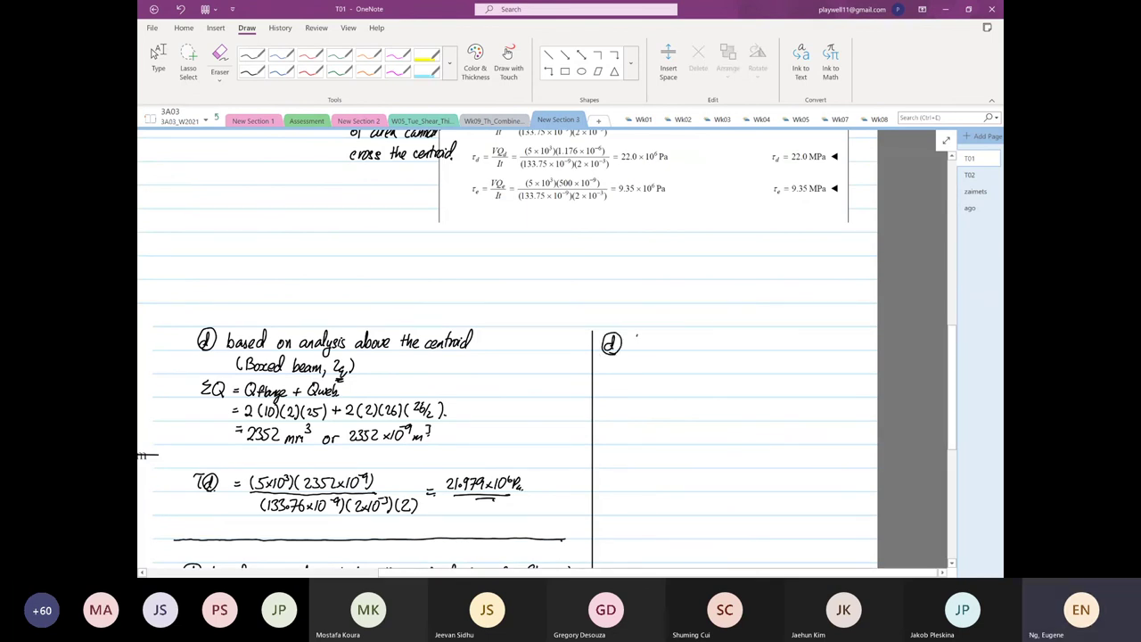
drag(634, 336, 650, 348)
drag(660, 341, 666, 348)
mouse_move(670, 343)
mouse_down()
mouse_move(672, 332)
mouse_move(727, 349)
mouse_up()
mouse_move(728, 348)
mouse_down()
mouse_move(732, 333)
mouse_move(731, 361)
mouse_move(745, 348)
mouse_up()
mouse_move(752, 340)
mouse_down()
mouse_move(763, 353)
mouse_move(813, 341)
mouse_up()
drag(812, 332, 817, 349)
drag(819, 345, 824, 348)
mouse_move(630, 355)
mouse_down()
mouse_move(634, 368)
mouse_move(665, 368)
mouse_up()
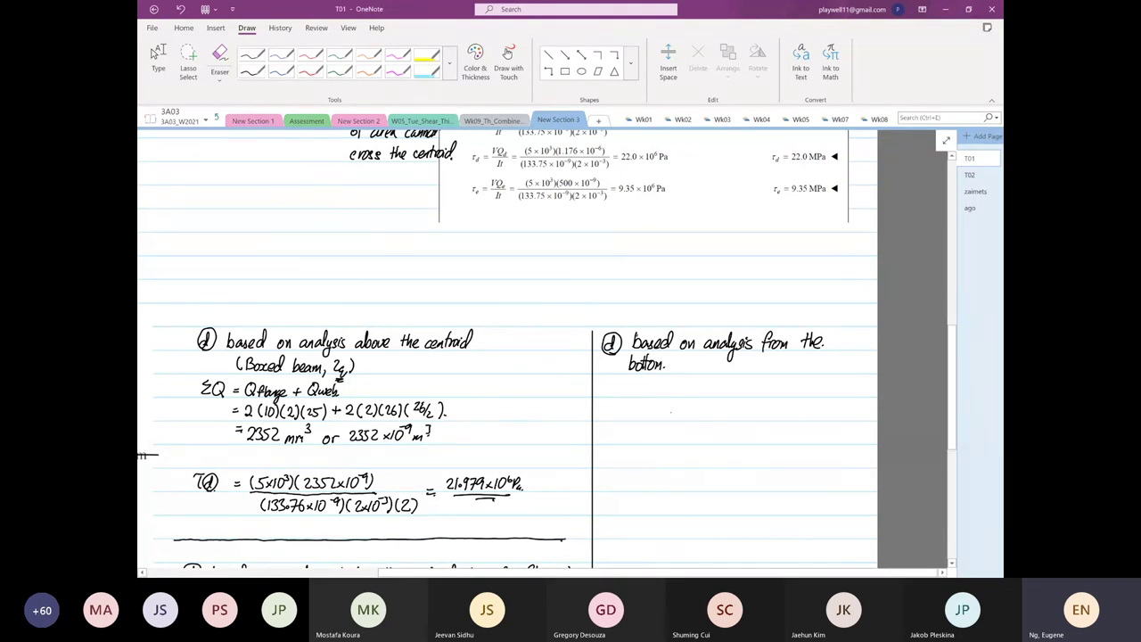
Sketch a hatched L-shaped section of web and bottom flange under the heading, with a dashed centroid line across the web's top.
mouse_move(669, 398)
mouse_down()
mouse_move(668, 486)
mouse_move(626, 491)
mouse_move(685, 504)
mouse_up()
drag(681, 404, 679, 499)
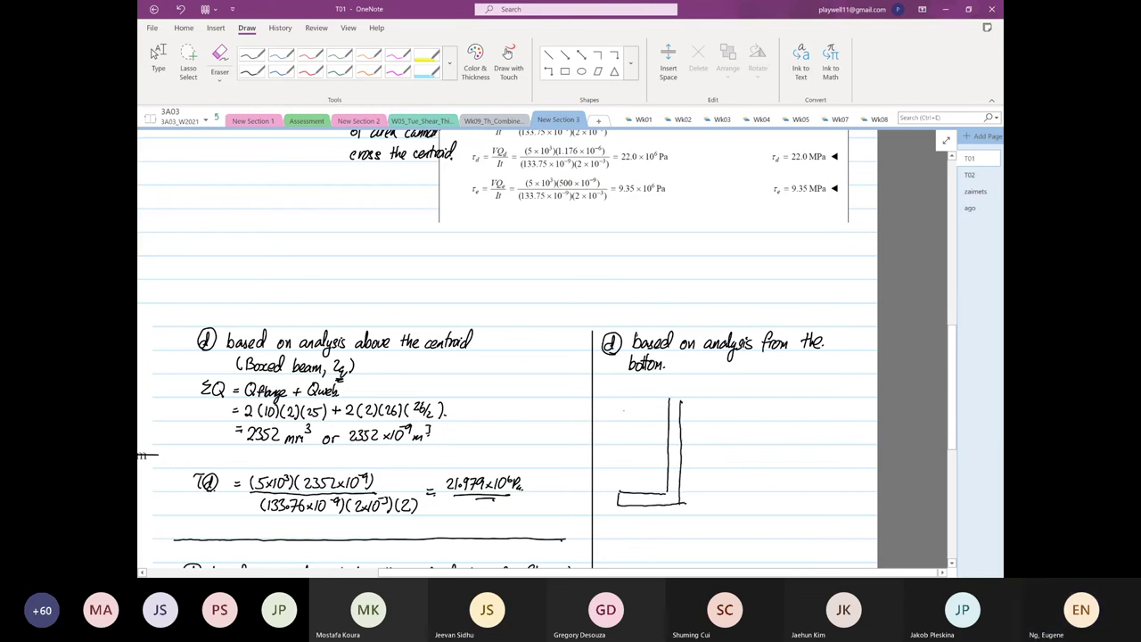
mouse_move(610, 397)
mouse_down()
mouse_move(703, 398)
mouse_move(671, 414)
mouse_move(667, 499)
mouse_move(625, 499)
mouse_move(678, 493)
mouse_up()
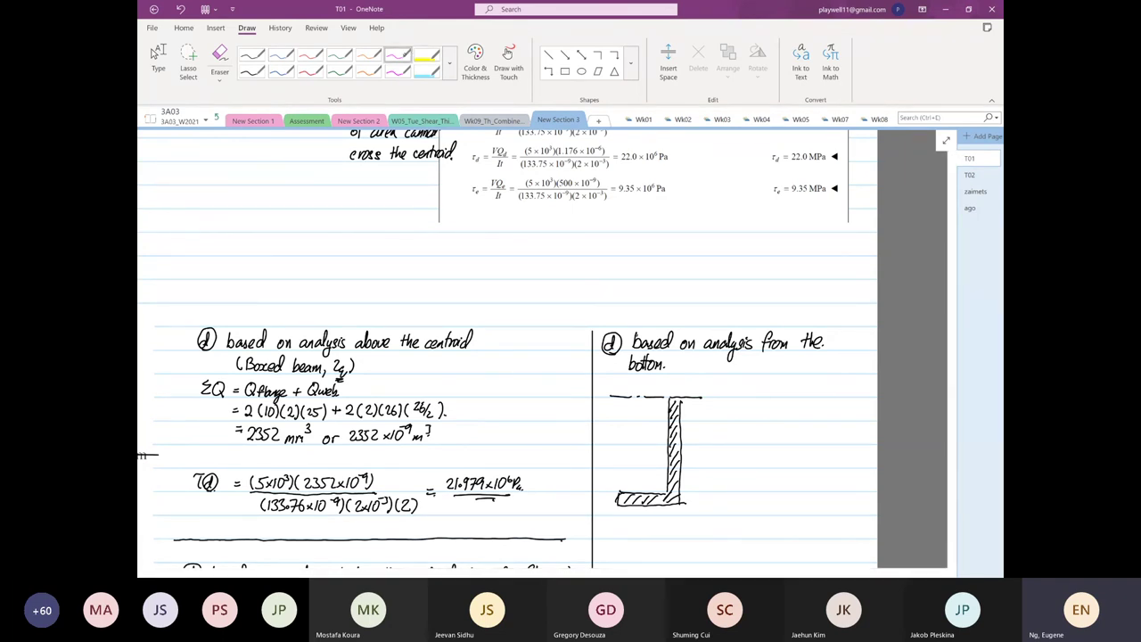
Dimension the L-shaped sketch in magenta, marking the web height 26 and the flange width 10.
drag(698, 402, 692, 497)
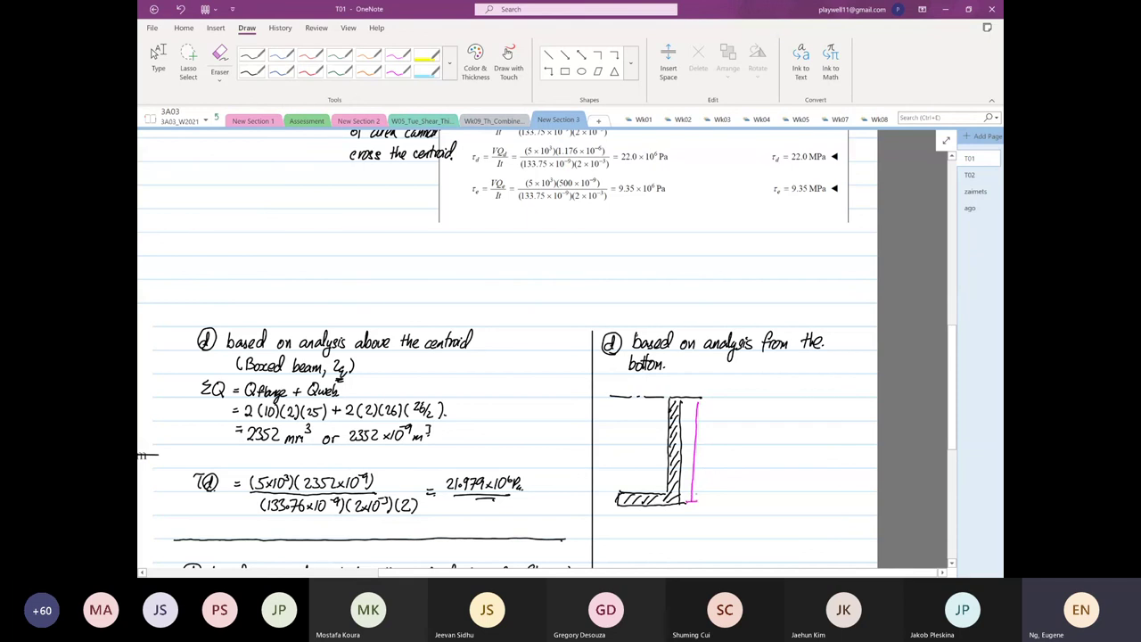
drag(714, 439, 710, 447)
drag(616, 513, 615, 526)
mouse_move(615, 519)
mouse_down()
mouse_move(665, 517)
mouse_move(636, 535)
mouse_up()
drag(640, 527, 640, 534)
Handwrite the first-moment equation "ΣQ = Qweb + Qflange" in black beside the L-shaped sketch.
click(250, 50)
drag(739, 406, 753, 419)
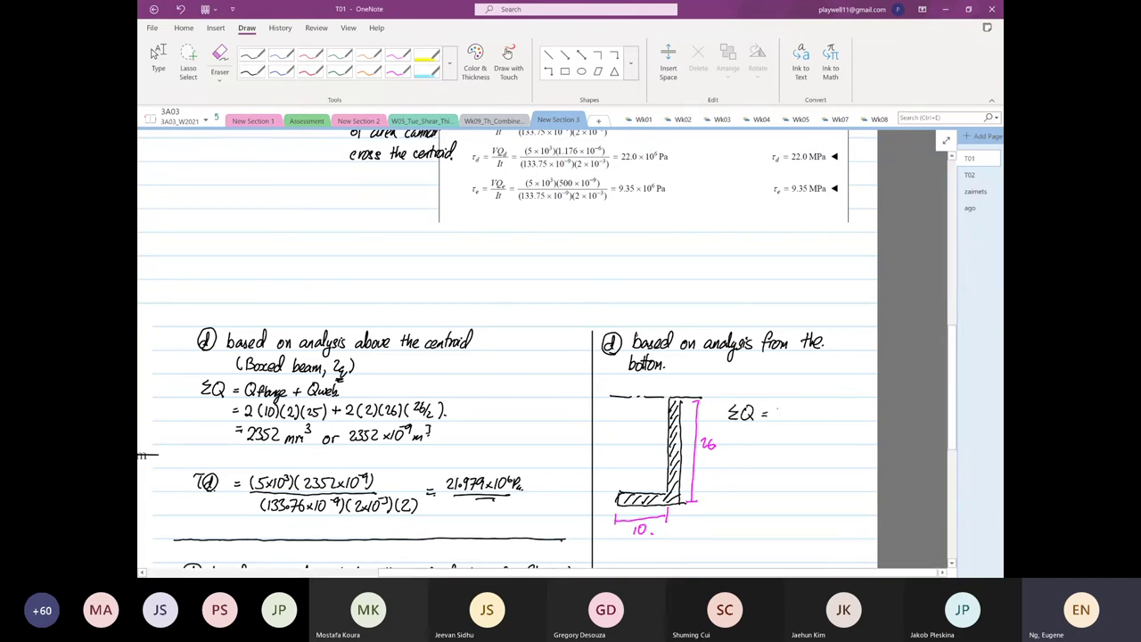
drag(776, 408, 791, 416)
mouse_move(797, 409)
mouse_down()
mouse_move(803, 419)
mouse_move(828, 408)
mouse_move(838, 424)
mouse_move(859, 419)
mouse_up()
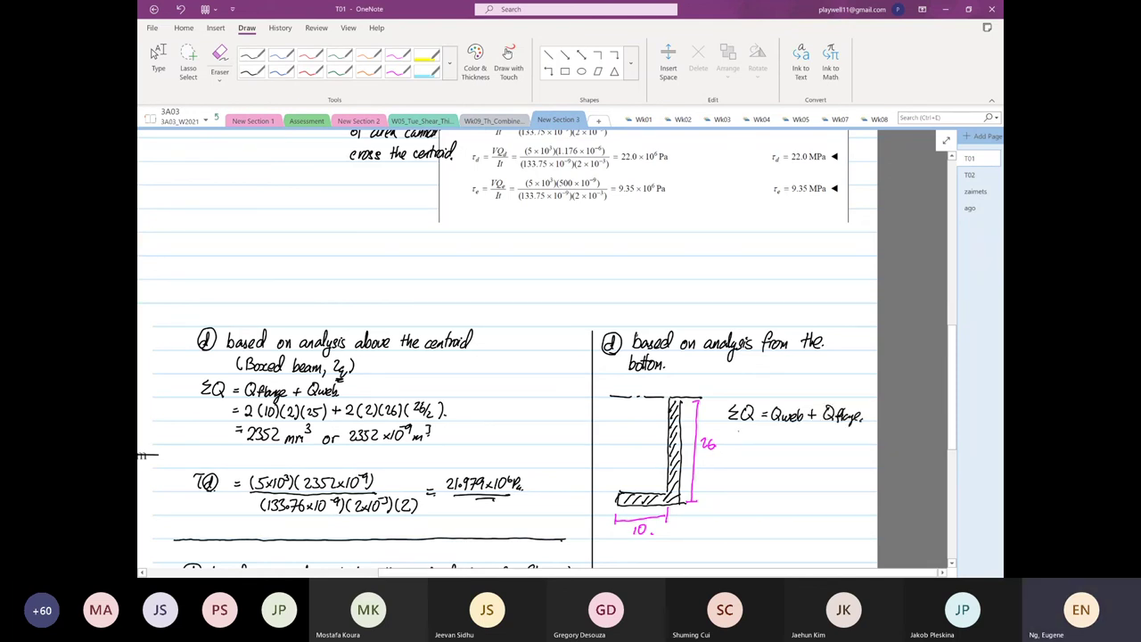
Handwrite the substitution "= (2)(26)(26/2) + (10)(2)(25)" beneath the ΣQ equation beside the L-shaped sketch.
drag(738, 457, 743, 456)
mouse_move(754, 452)
mouse_down()
mouse_move(751, 464)
mouse_move(767, 465)
mouse_up()
mouse_move(773, 452)
mouse_down()
mouse_move(771, 465)
mouse_move(784, 464)
mouse_up()
mouse_move(791, 453)
mouse_down()
mouse_move(791, 467)
mouse_move(820, 465)
mouse_up()
drag(824, 451, 825, 466)
drag(834, 459, 843, 459)
drag(838, 454, 838, 464)
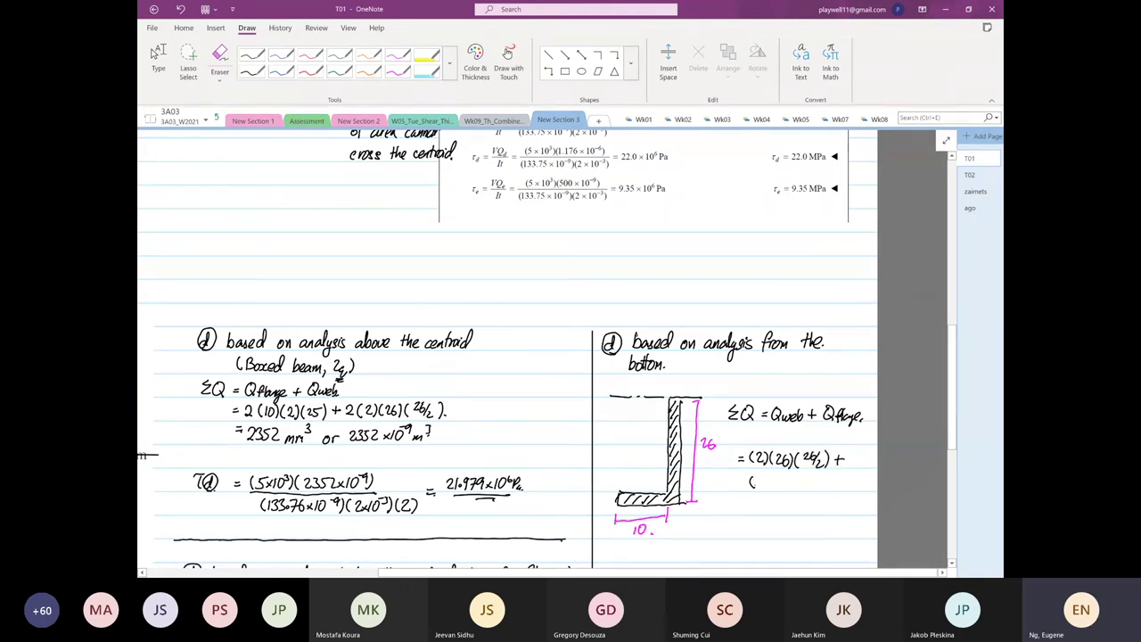
drag(757, 477, 757, 489)
drag(765, 477, 778, 490)
drag(783, 480, 793, 491)
drag(802, 475, 800, 492)
drag(807, 480, 822, 492)
Handwrite the first-moment result "= 1176 mm³ or 1176×10⁻⁹ m³" below the substitution.
drag(732, 508, 742, 510)
mouse_move(755, 499)
mouse_down()
mouse_move(756, 511)
mouse_move(792, 510)
mouse_up()
drag(793, 504, 801, 510)
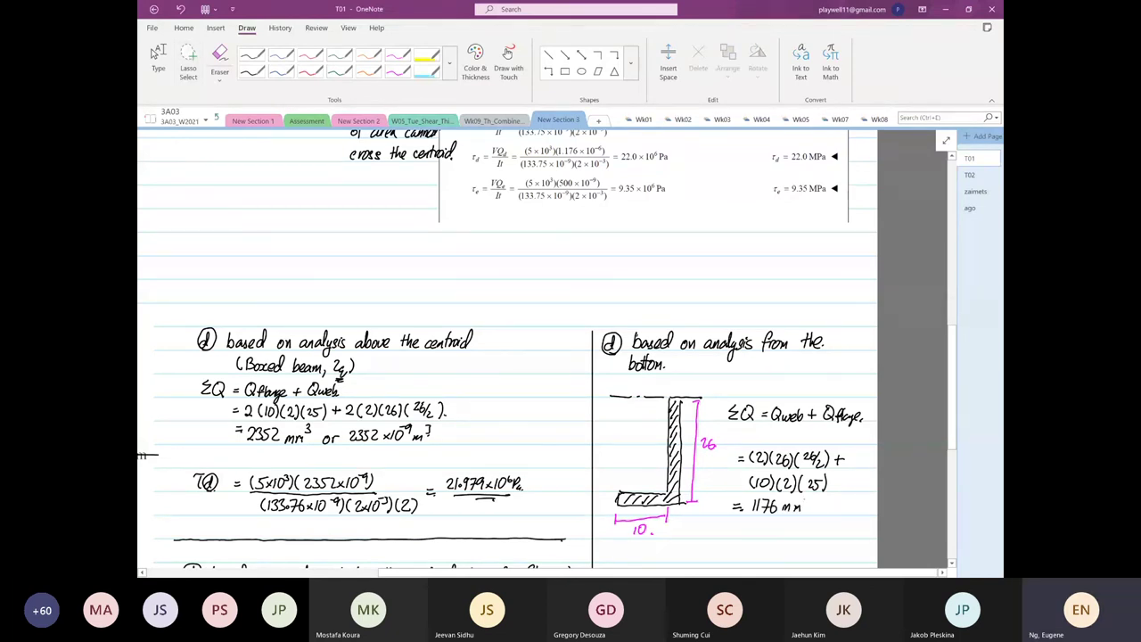
drag(803, 496, 832, 510)
drag(754, 522, 754, 535)
mouse_move(759, 522)
mouse_down()
mouse_move(758, 535)
mouse_move(792, 532)
mouse_up()
mouse_move(792, 524)
mouse_down()
mouse_move(783, 532)
mouse_move(801, 522)
mouse_up()
drag(813, 520, 834, 535)
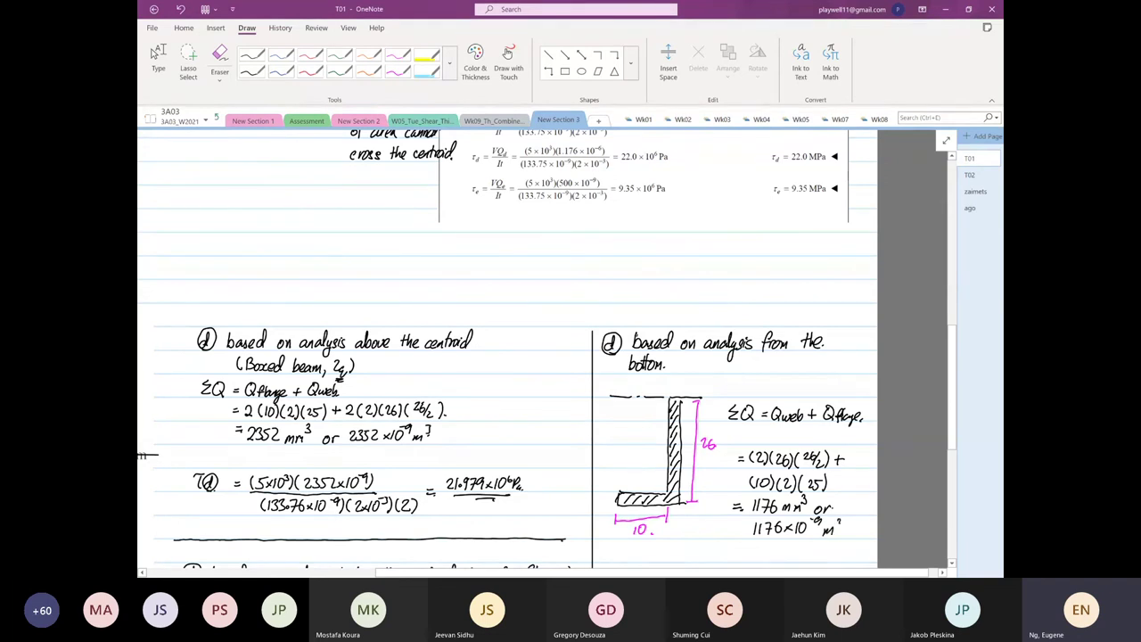
click(842, 526)
Add the note "(wide flange) q." beside the end of the heading for the analysis from the bottom.
mouse_move(742, 359)
mouse_down()
mouse_move(740, 373)
mouse_move(772, 358)
mouse_move(817, 382)
mouse_move(846, 373)
mouse_move(809, 381)
mouse_move(792, 366)
mouse_move(792, 375)
mouse_move(797, 367)
mouse_up()
mouse_move(801, 358)
mouse_down()
mouse_move(801, 375)
mouse_move(838, 377)
mouse_up()
drag(849, 366, 847, 380)
click(854, 376)
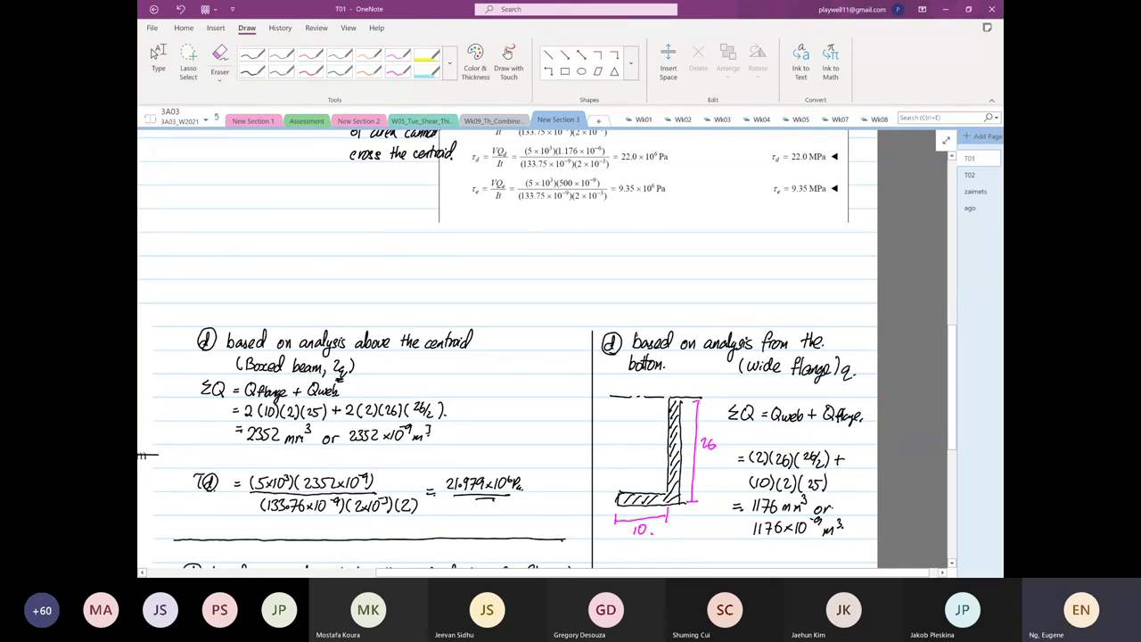
Double-underline "centroid" in the above-centroid heading and underline the first-moment values 2352×10⁻⁹ and 1176×10⁻⁹.
drag(419, 352, 460, 354)
drag(416, 357, 455, 359)
drag(344, 446, 386, 448)
mouse_move(754, 540)
mouse_down()
mouse_move(800, 542)
mouse_move(786, 543)
mouse_up()
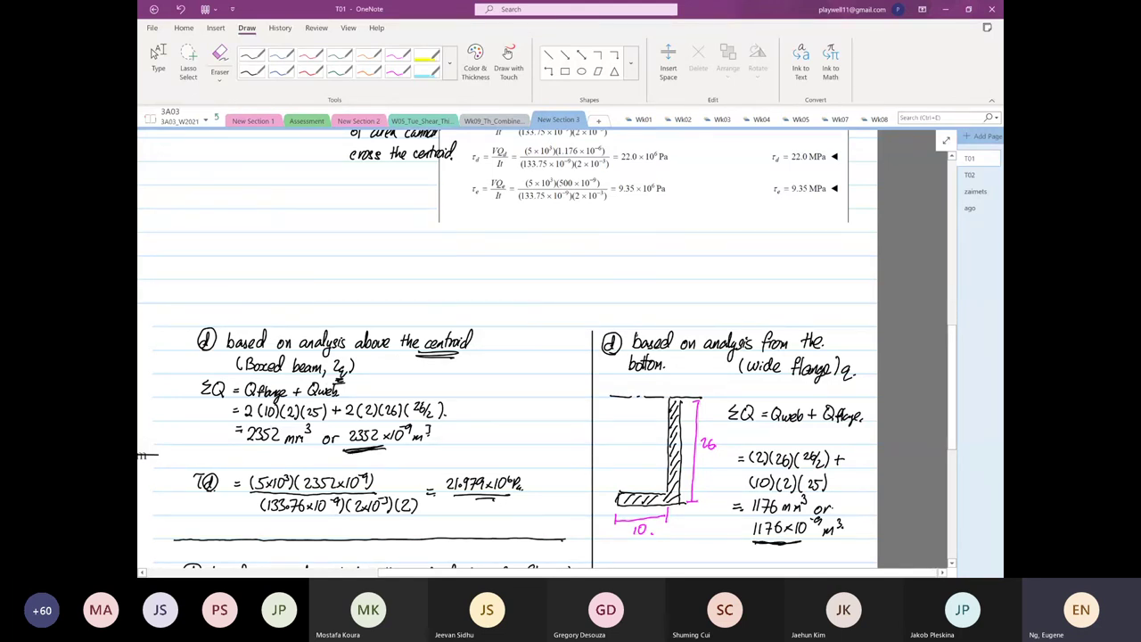
Handwrite the shear stress expression "τd =" with d circled and numerator "(5×10³)(1176×10⁻⁹)" below the L-shaped sketch.
scroll(508, 357, down, 2)
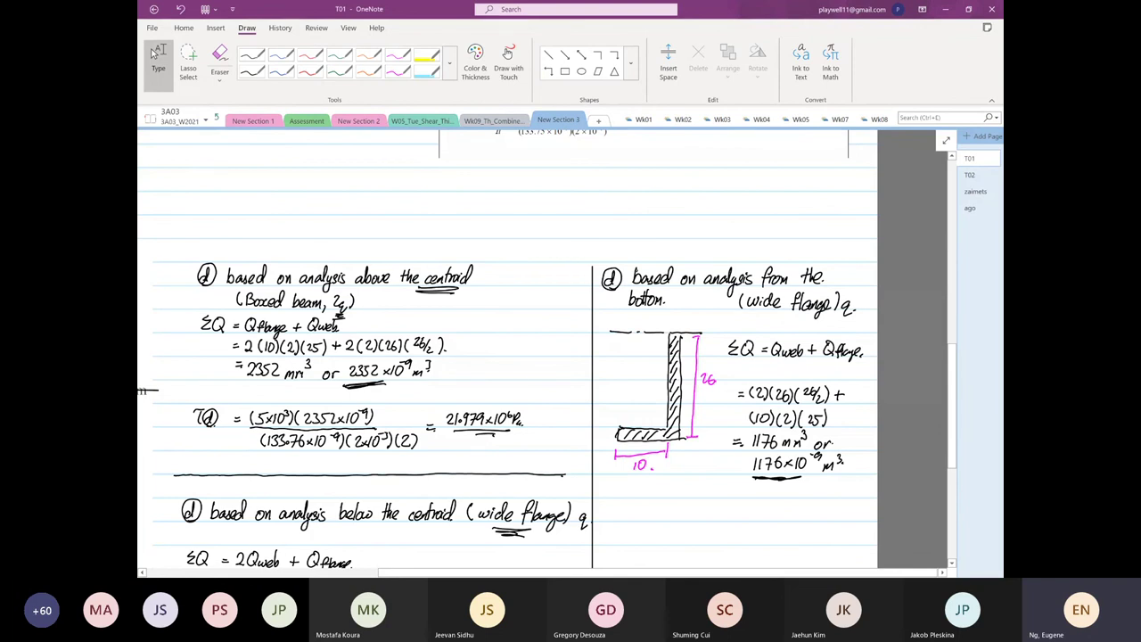
scroll(705, 517, down, 1)
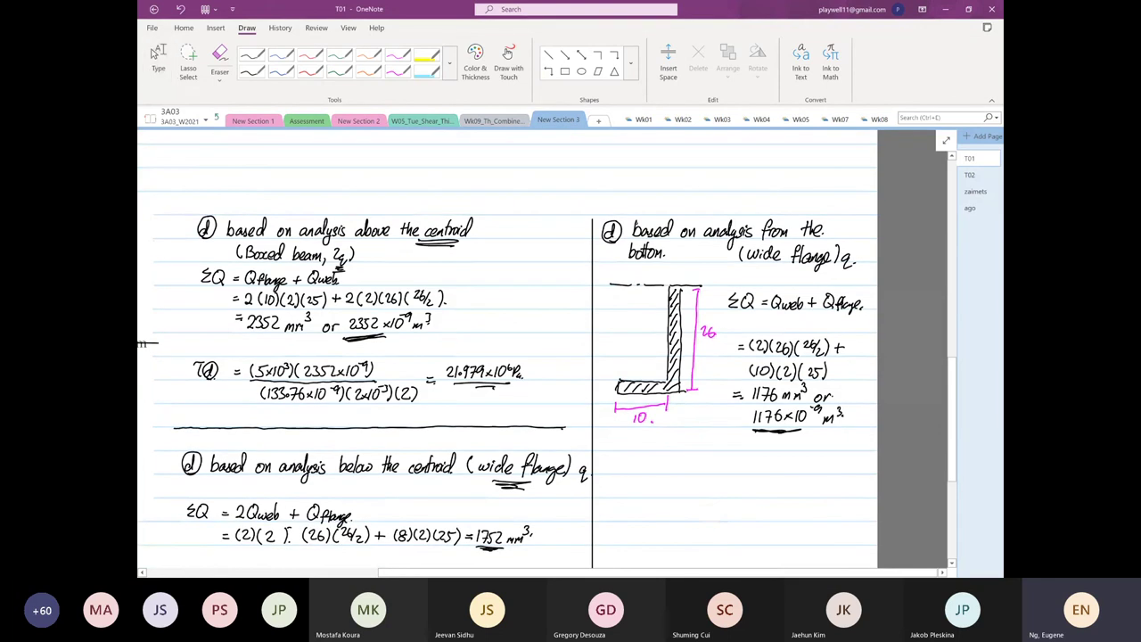
mouse_move(605, 456)
mouse_down()
mouse_move(617, 456)
mouse_move(610, 471)
mouse_move(621, 472)
mouse_move(623, 455)
mouse_move(644, 464)
mouse_up()
drag(637, 469, 643, 469)
mouse_move(657, 458)
mouse_down()
mouse_move(655, 472)
mouse_move(676, 470)
mouse_up()
mouse_move(676, 461)
mouse_down()
mouse_move(669, 470)
mouse_move(680, 472)
mouse_up()
drag(687, 459, 700, 473)
mouse_move(709, 457)
mouse_down()
mouse_move(706, 473)
mouse_move(719, 472)
mouse_up()
drag(727, 459, 733, 473)
drag(744, 458, 750, 470)
mouse_move(763, 459)
mouse_down()
mouse_move(762, 471)
mouse_move(776, 456)
mouse_up()
drag(778, 454, 778, 463)
drag(782, 455, 782, 471)
Draw the fraction bar under the numerator and handwrite the denominator starting with "(133.76×10⁻⁹)(".
drag(651, 477, 784, 478)
drag(670, 486, 677, 497)
mouse_move(684, 485)
mouse_down()
mouse_move(684, 496)
mouse_move(725, 495)
mouse_up()
mouse_move(725, 487)
mouse_down()
mouse_move(718, 495)
mouse_move(728, 496)
mouse_up()
drag(734, 485, 744, 487)
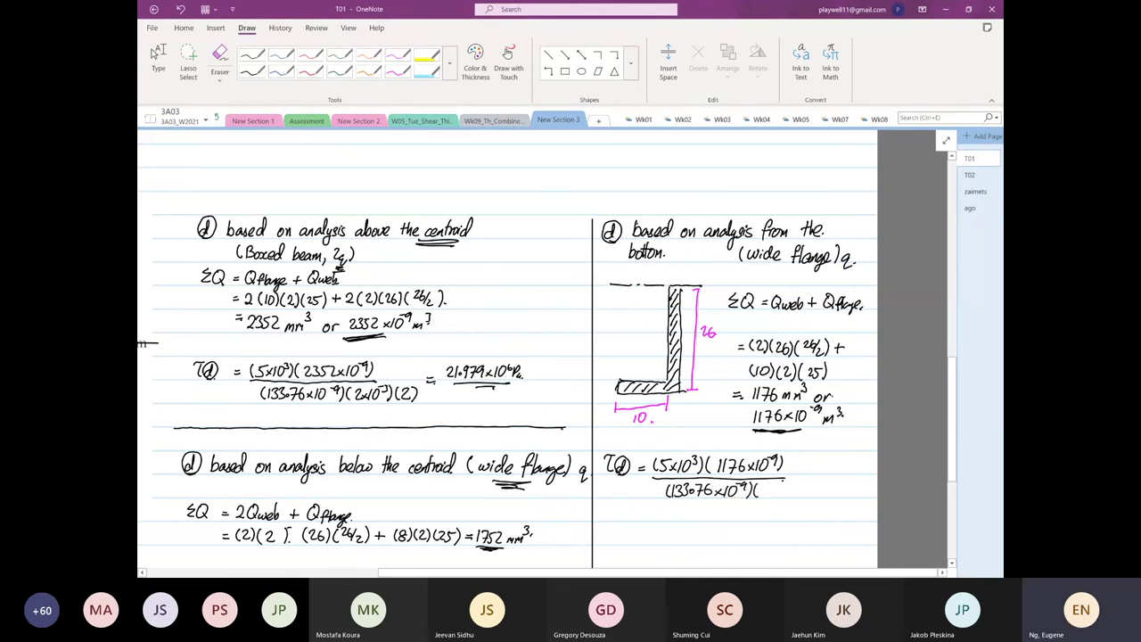